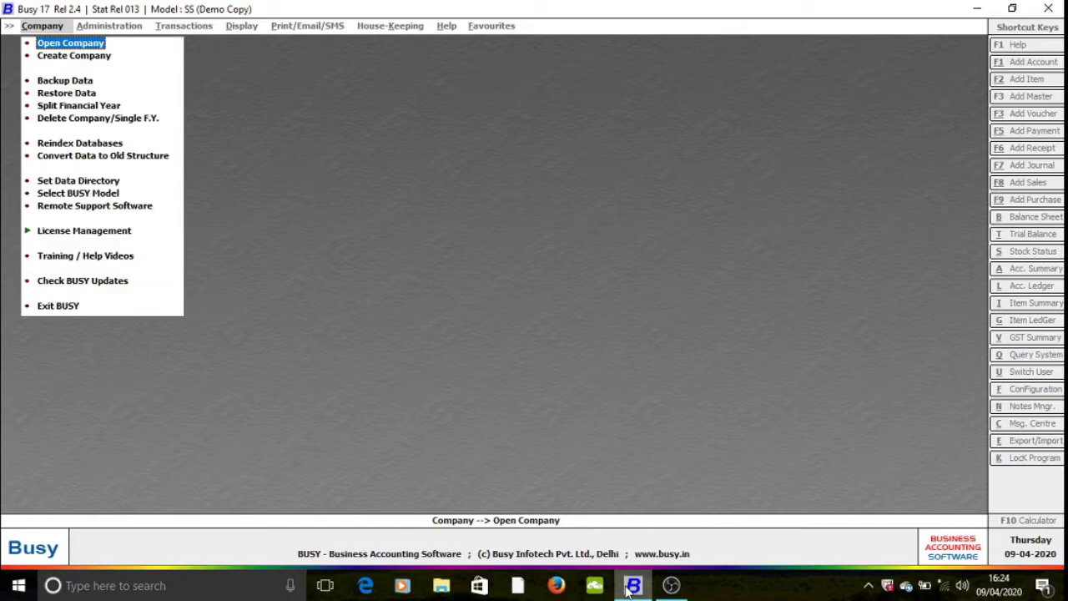
Step: Open the company ABC PVT LTD and log in with the user name and password
key("Return")
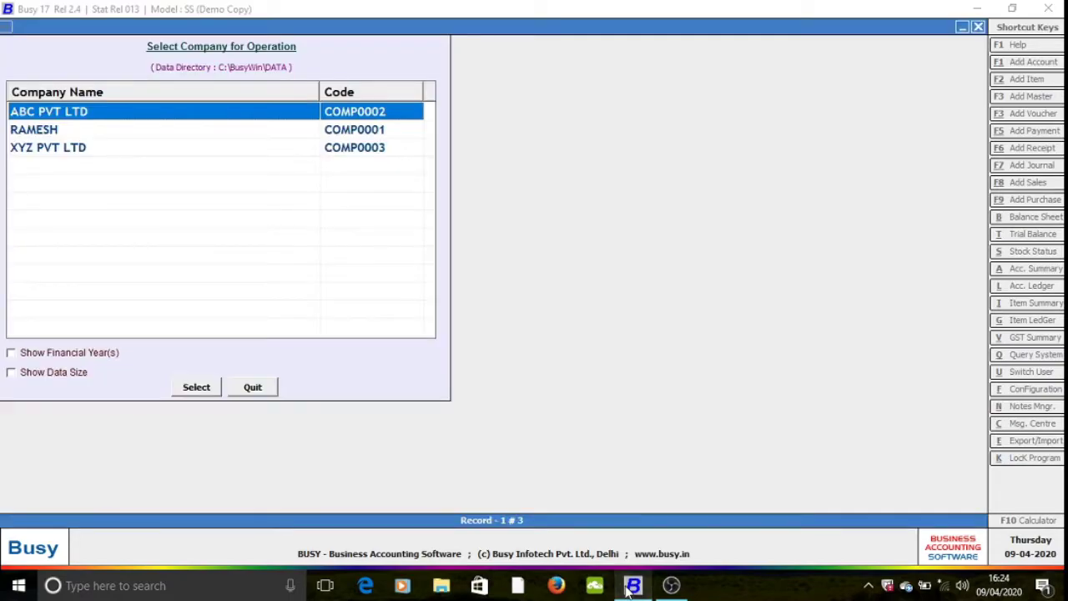
key("Return")
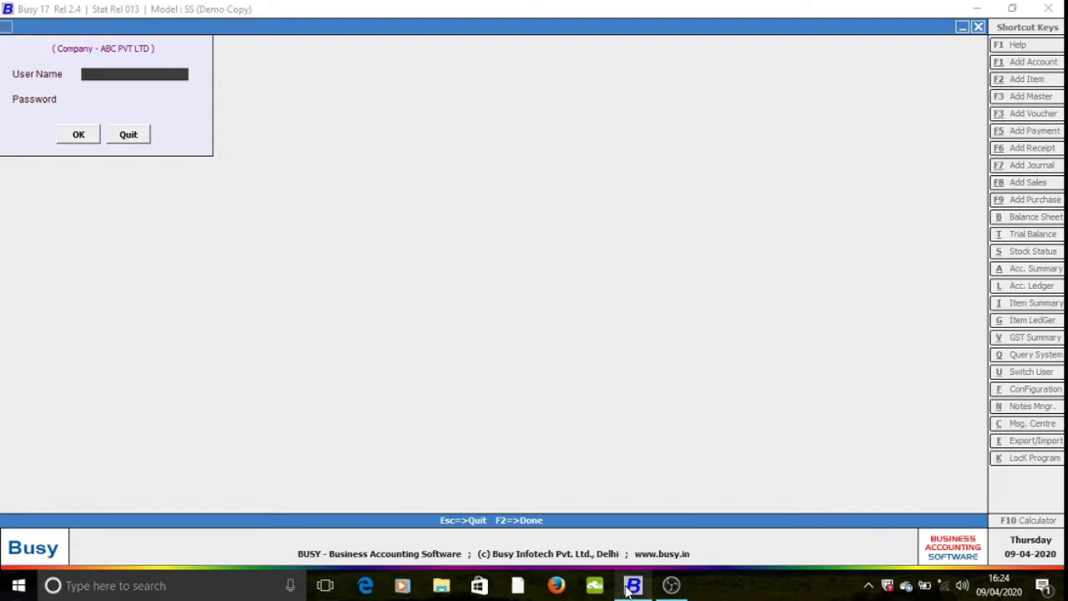
type("ramesh")
key("Return")
type("******")
key("Return")
key("Return")
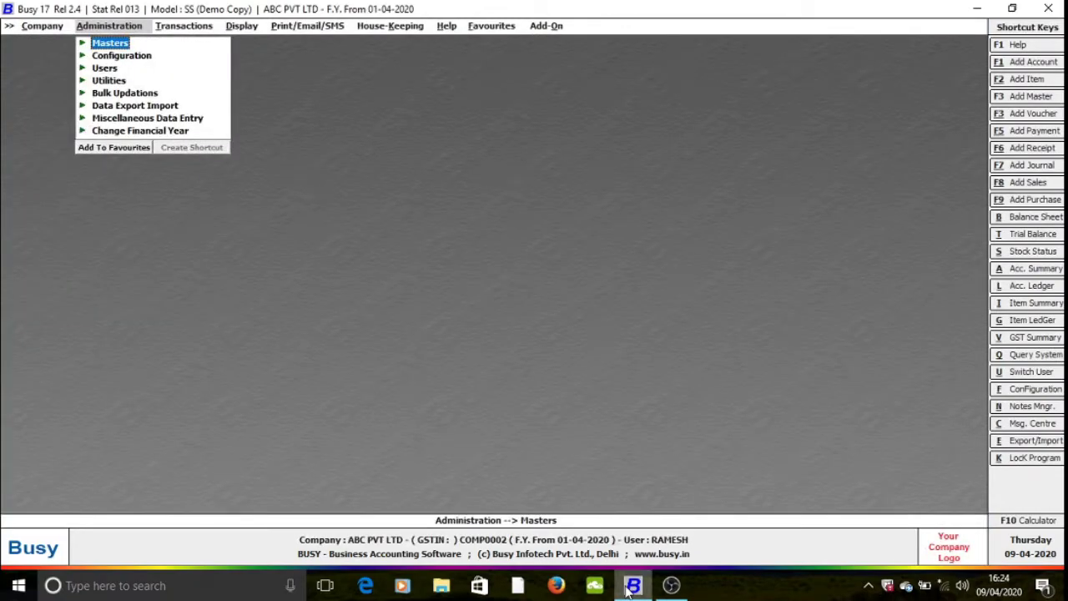
Step: Expand the Masters in Administration and look through the available master types from Account to Bulk Updation
key("Return")
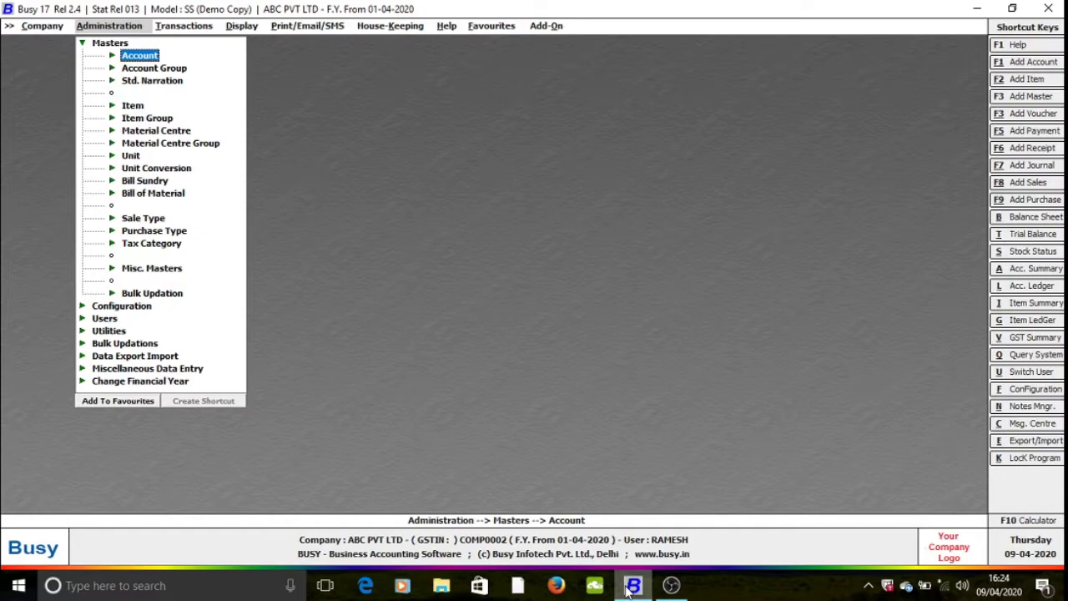
key("Down")
key("Down")
key("Down")
key("Down")
key("Down")
key("Down")
key("Down")
key("Down")
key("Down")
key("Down")
key("Down")
key("Down")
key("Down")
key("Down")
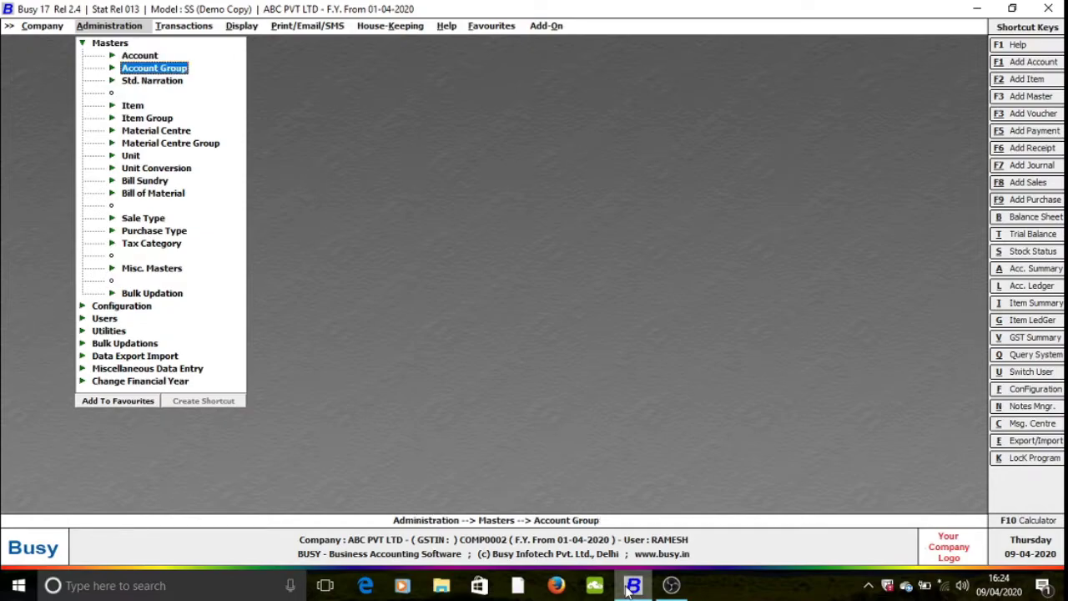
key("Down")
key("Down")
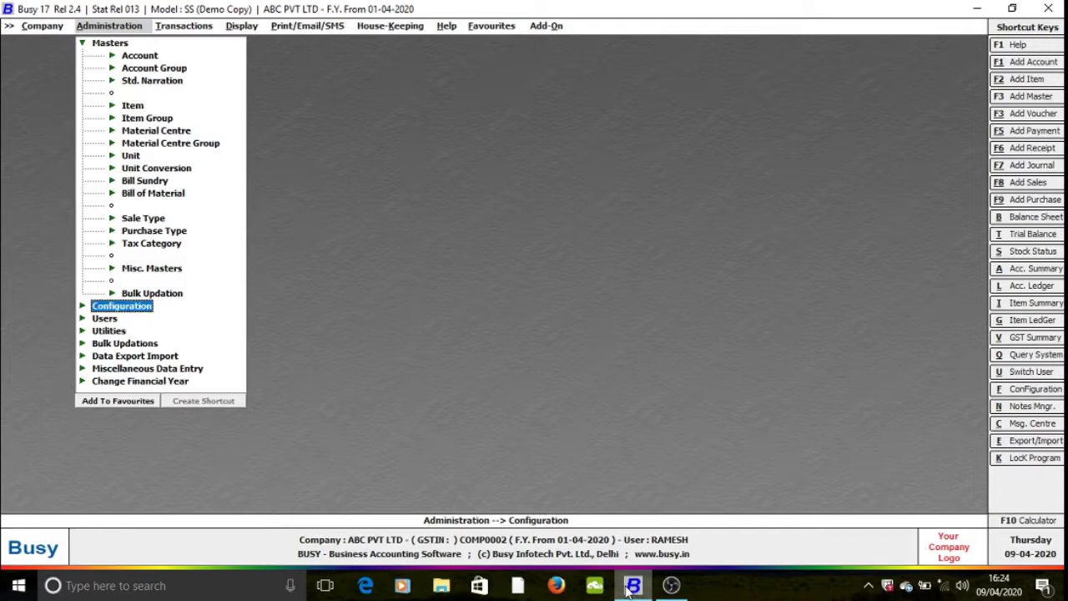
key("Up")
key("Up")
key("Up")
key("Up")
key("Up")
key("Up")
key("Up")
key("Up")
key("Up")
key("Up")
key("Up")
key("Up")
key("Up")
key("Up")
key("Up")
key("Up")
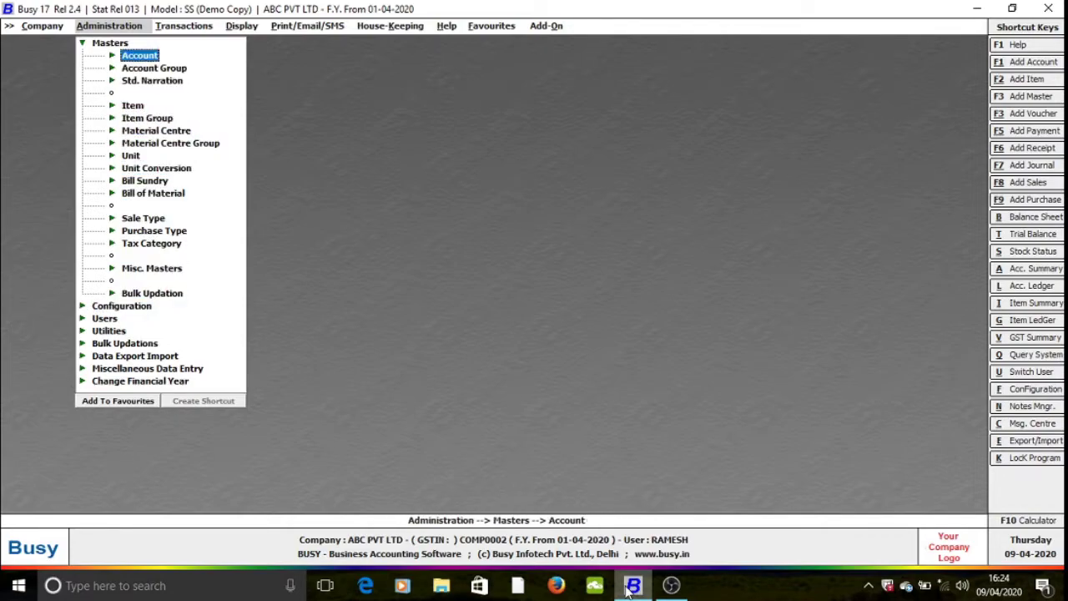
Step: Review the inventory masters from Item and Item Group through Material Centre and Unit to Bill of Material
key("Down")
key("Down")
key("Down")
key("Down")
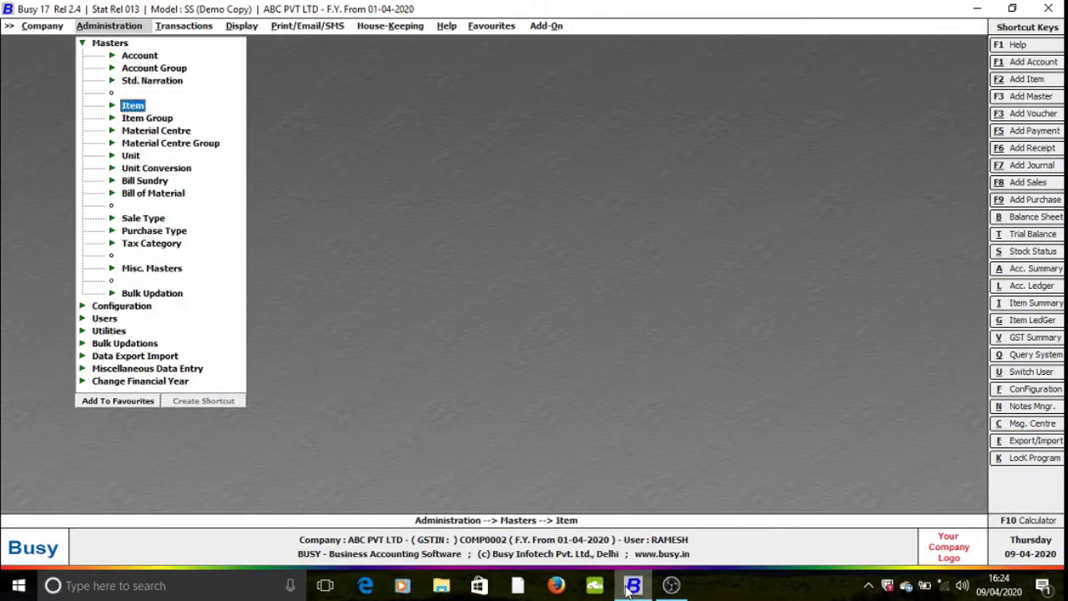
key("Up")
key("Down")
key("Up")
key("Down")
key("Down")
key("Down")
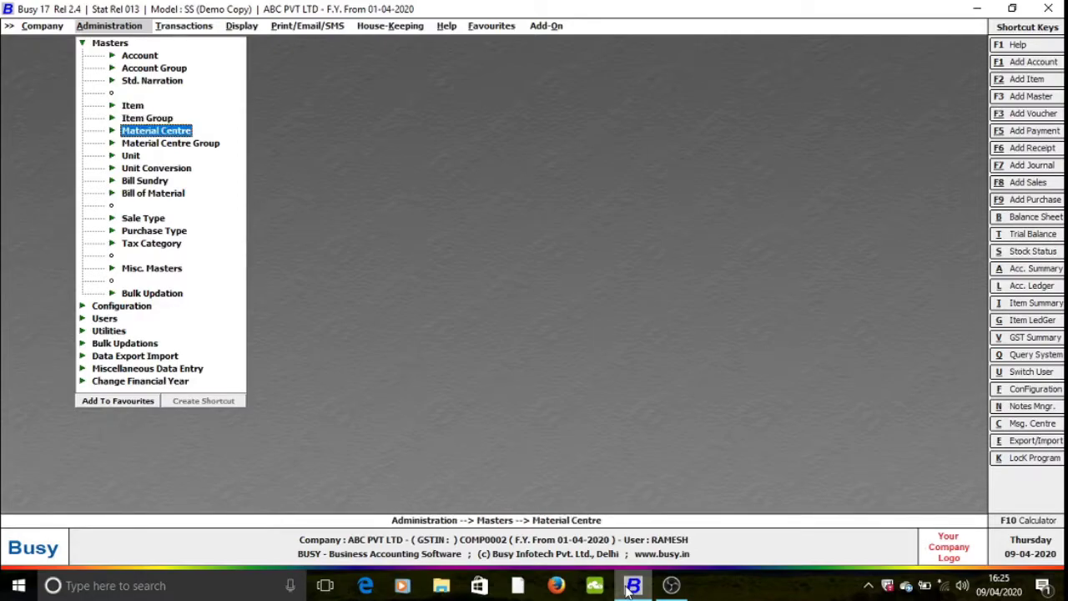
key("Up")
key("Up")
key("Up")
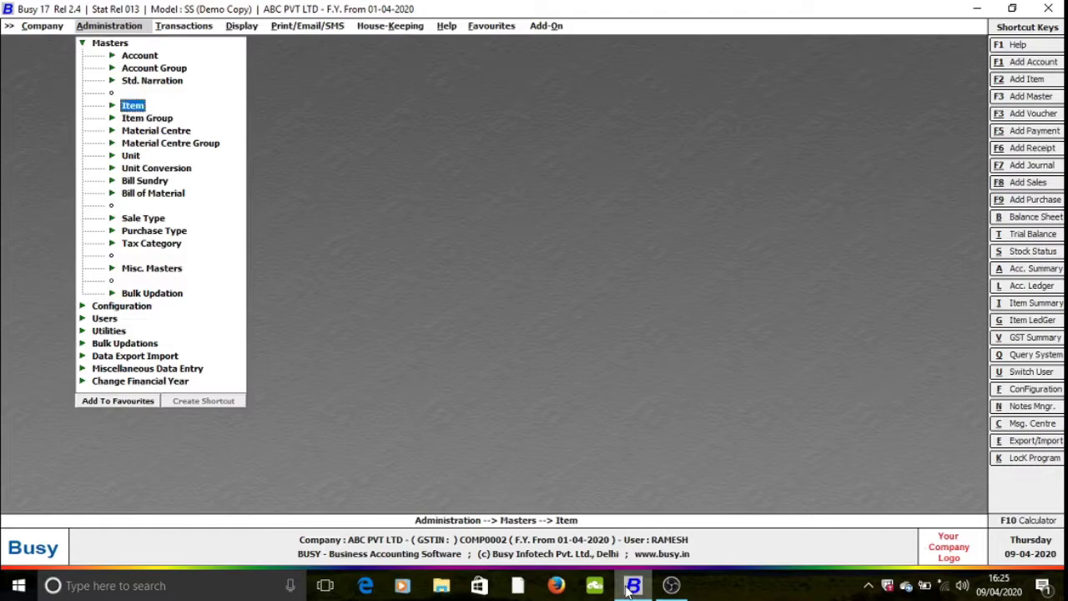
key("Down")
key("Down")
key("Down")
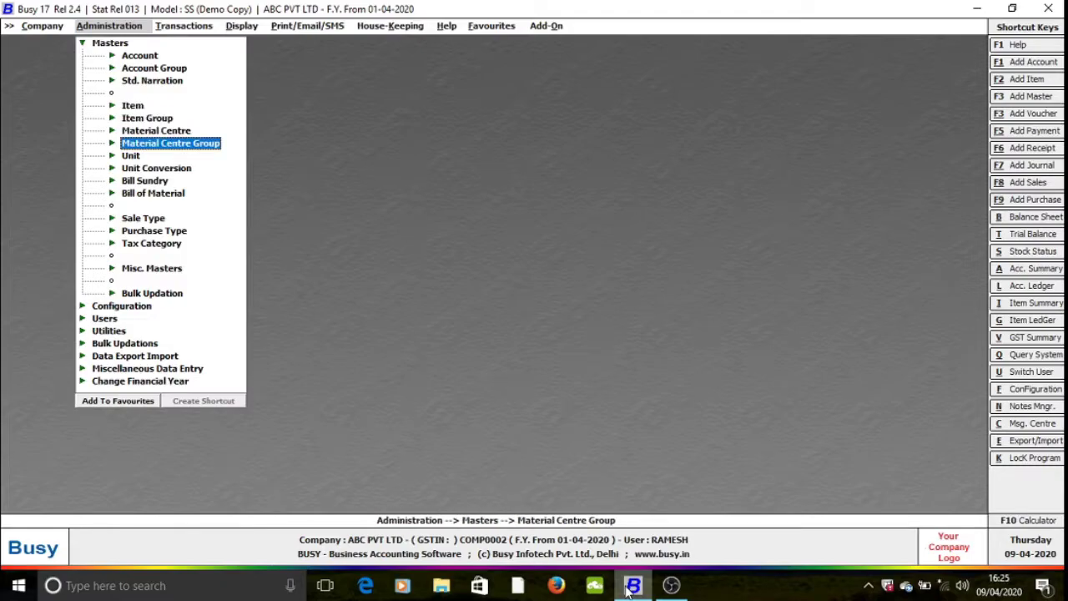
key("Down")
key("Down")
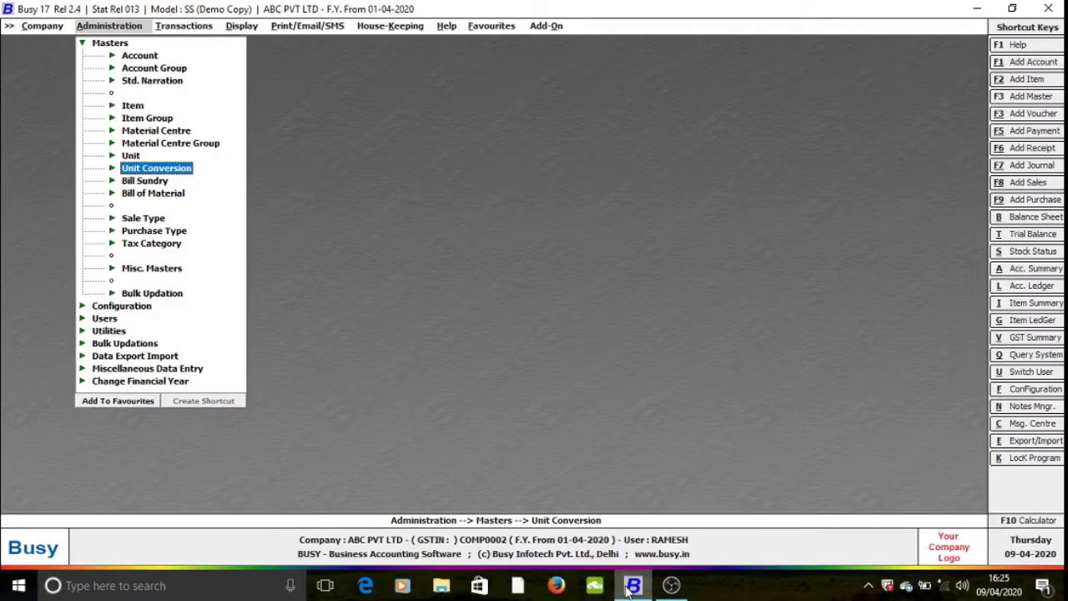
key("Up")
key("Up")
key("Up")
key("Up")
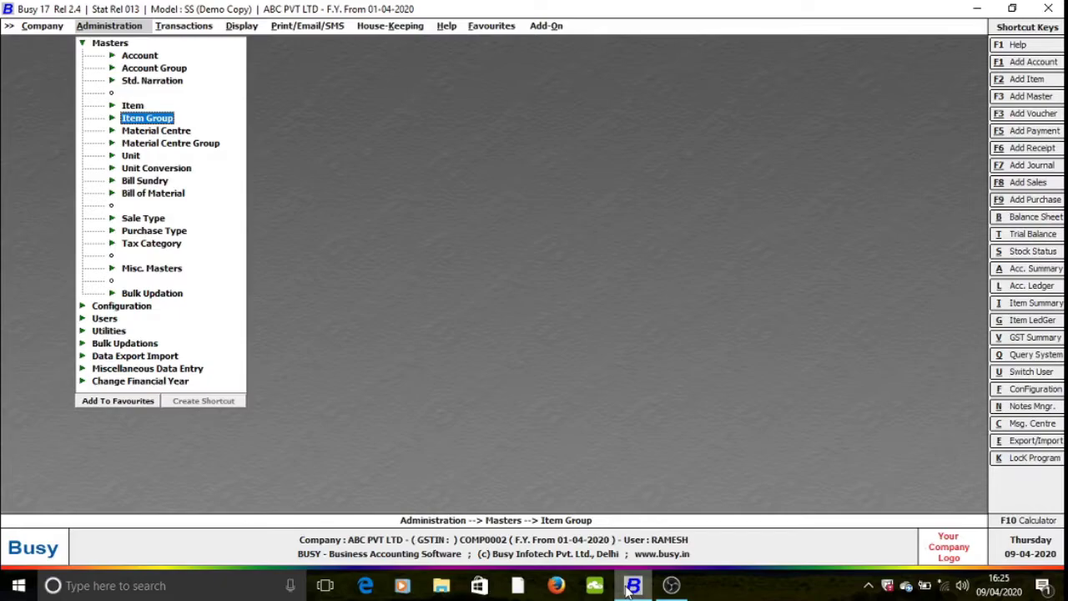
key("Down")
key("Down")
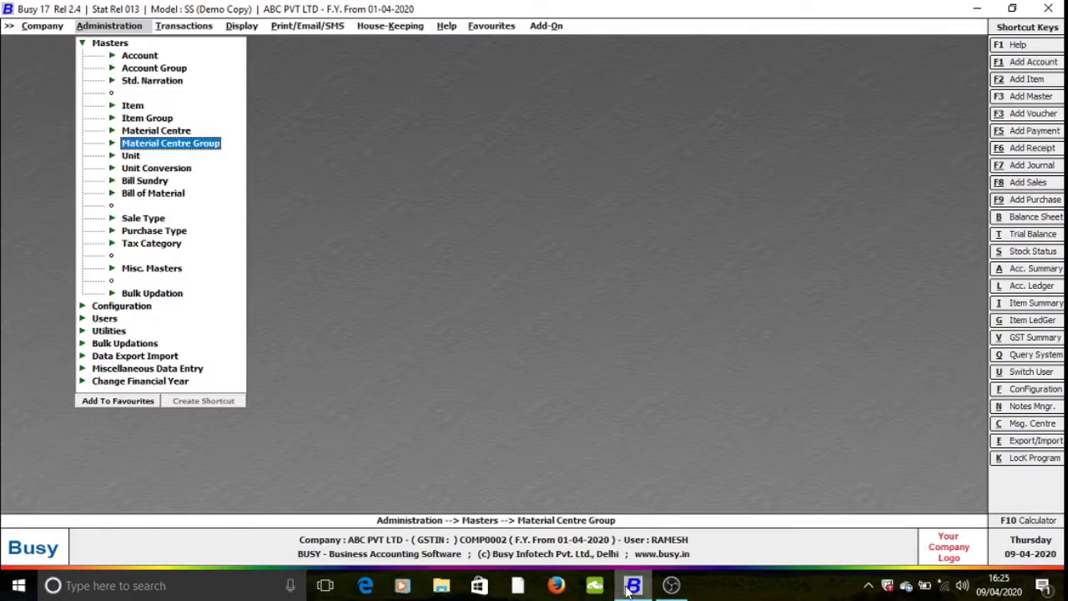
key("Down")
key("Down")
key("Down")
key("Down")
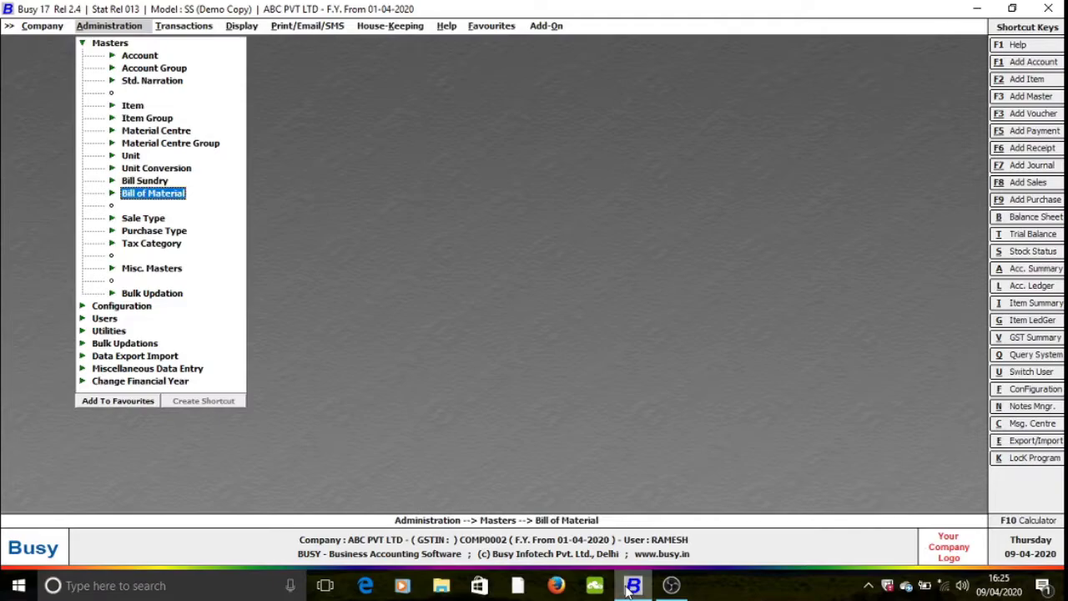
Step: Display the list of Sale Type masters with output on screen
key("Down")
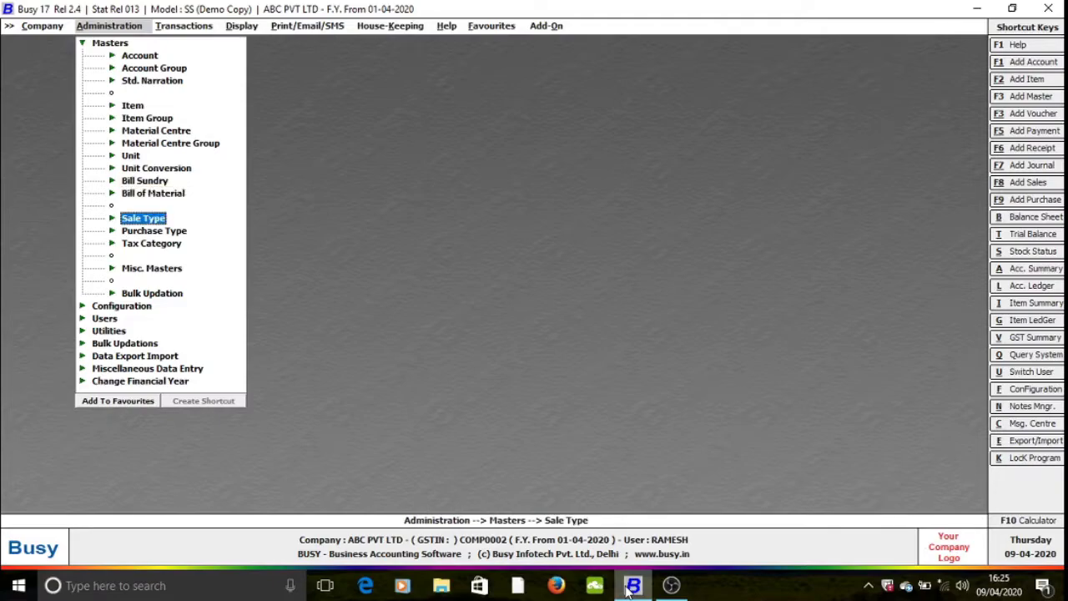
key("Return")
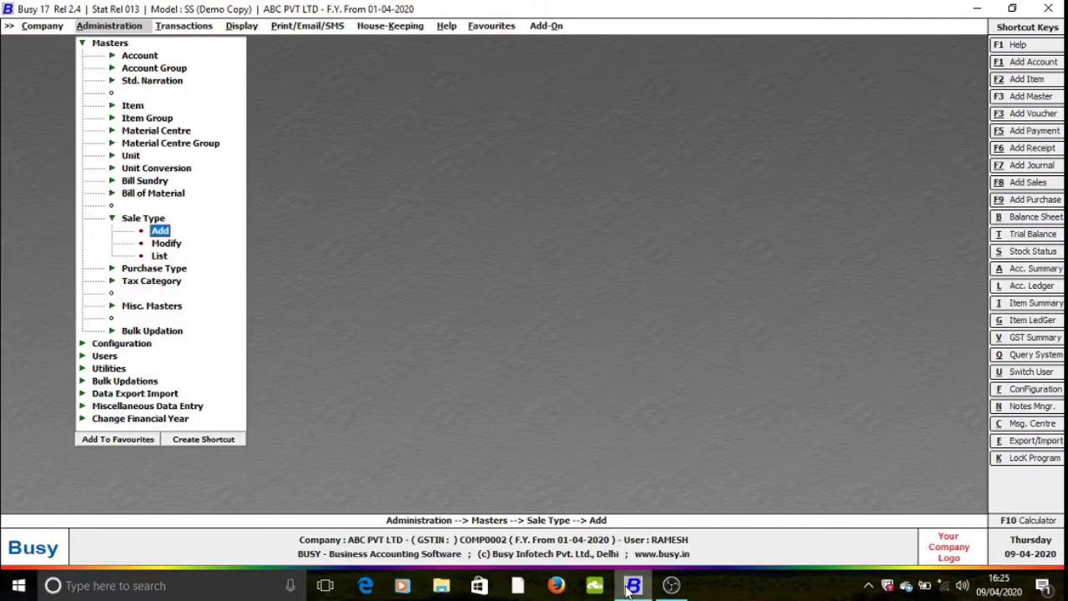
key("Down")
key("Down")
key("Return")
key("Return")
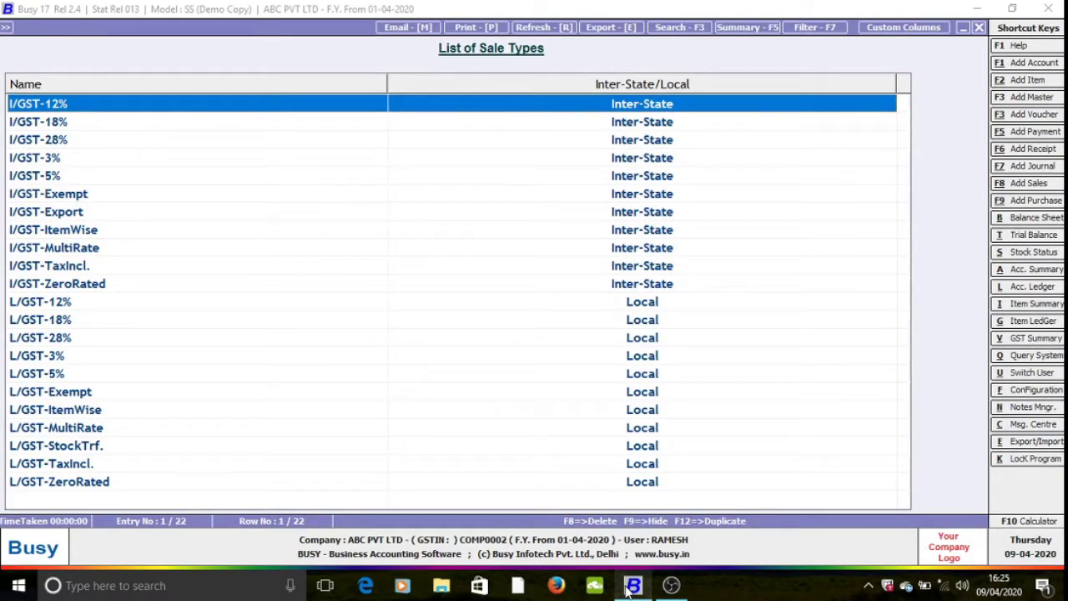
Step: Look through the complete list of sale types, covering both the inter-state and local entries
key("Down")
key("Down")
key("Down")
key("Down")
key("Down")
key("Down")
key("Down")
key("Down")
key("Down")
key("Down")
key("Down")
key("Down")
key("Down")
key("Down")
key("Down")
key("Down")
key("Down")
key("Down")
key("Down")
key("Down")
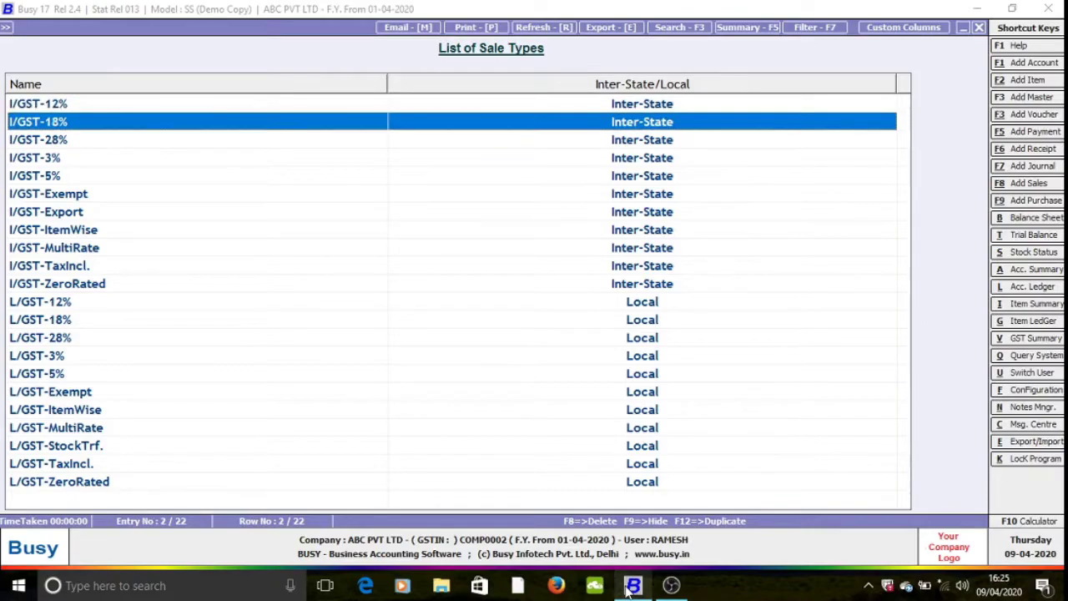
key("Up")
key("Up")
key("Up")
key("Up")
key("Up")
key("Up")
key("Up")
key("Up")
key("Up")
key("Up")
key("Up")
key("Up")
key("Up")
key("Up")
key("Up")
key("Up")
key("Up")
key("Up")
key("Up")
key("Up")
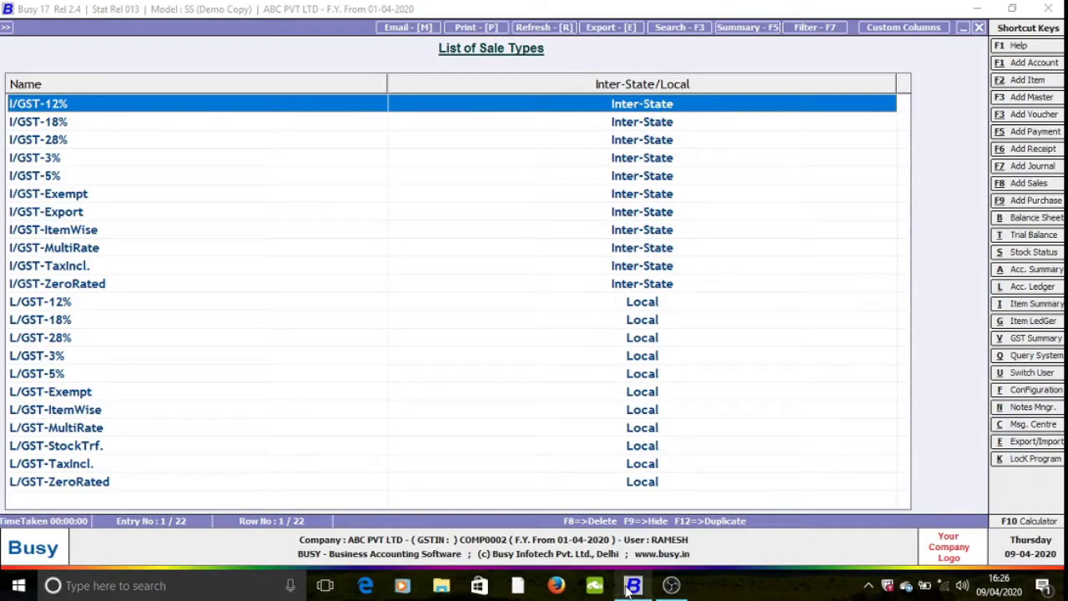
Step: Examine the inter-state sale types from I/GST-12% to I/GST-ZeroRated
key("Down")
key("Down")
key("Down")
key("Down")
key("Down")
key("Down")
key("Down")
key("Up")
key("Up")
key("Up")
key("Up")
key("Up")
key("Up")
key("Up")
key("Down")
key("Down")
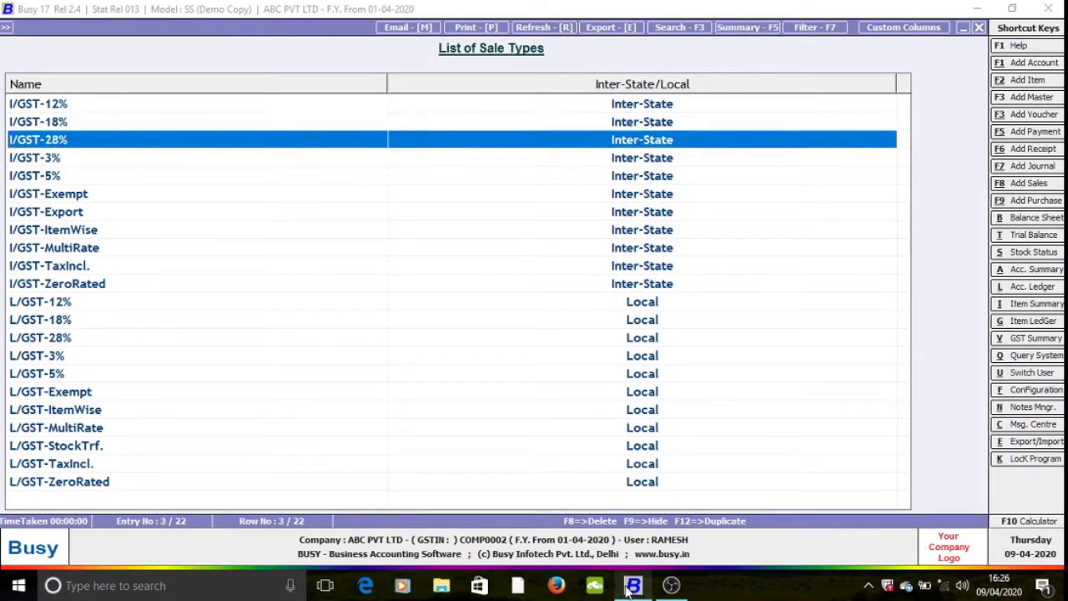
key("Down")
key("Down")
key("Down")
key("Down")
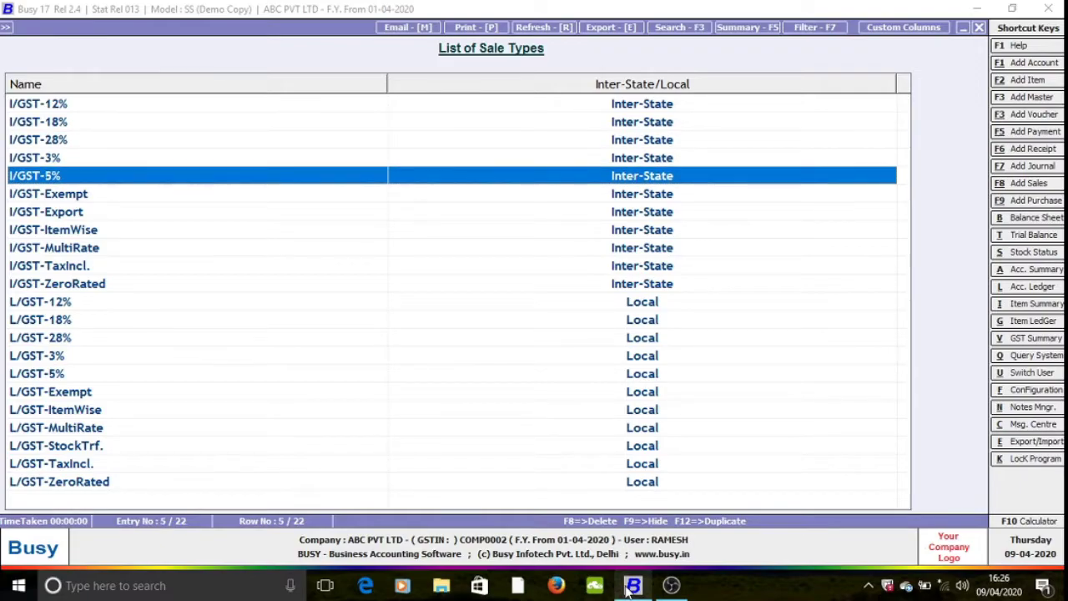
key("Down")
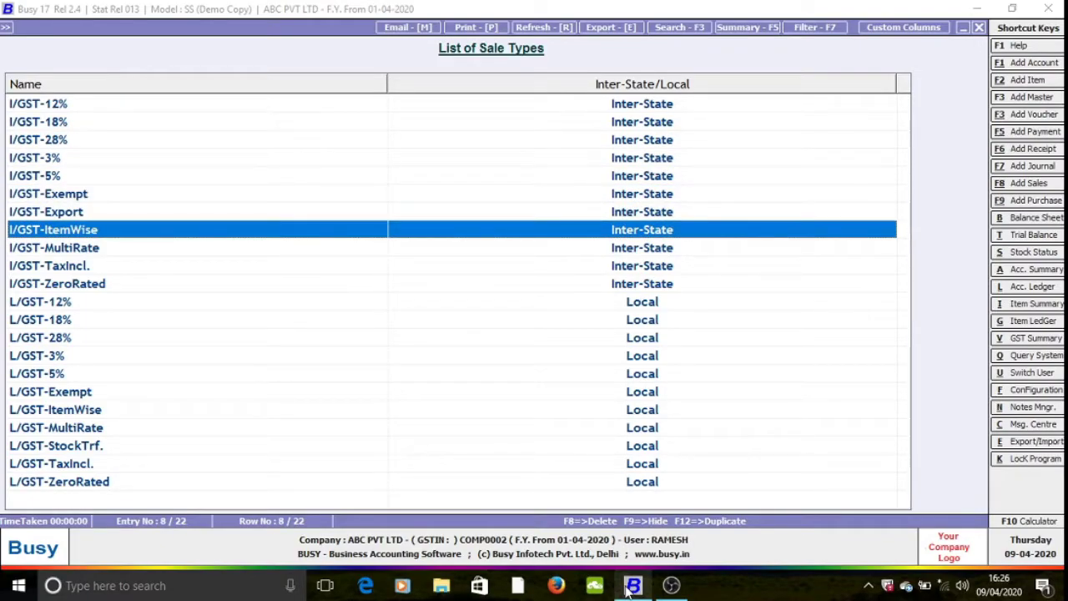
key("Down")
key("Down")
key("Down")
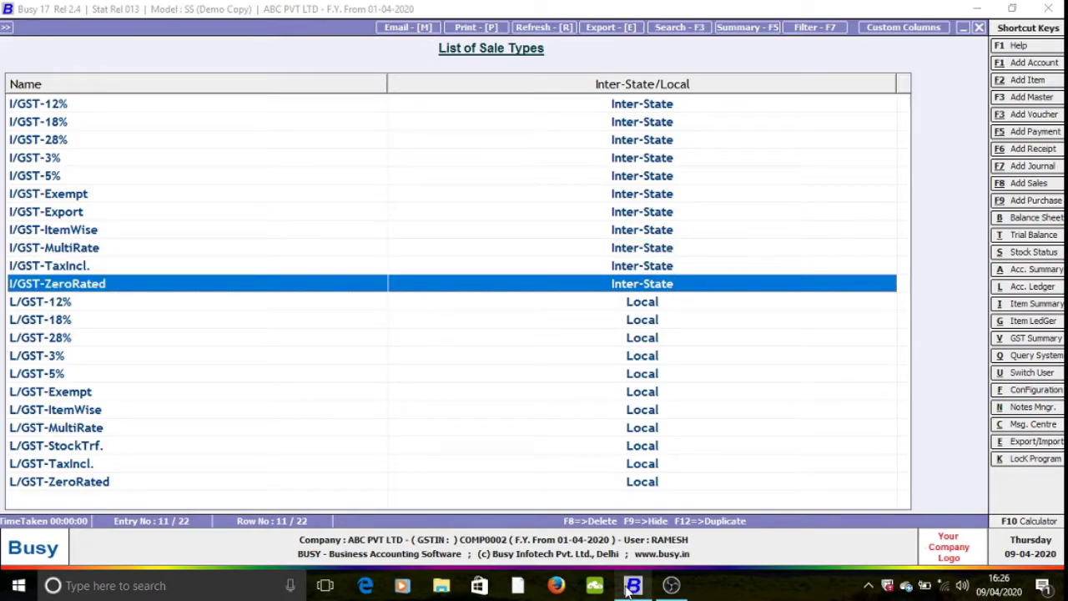
key("Up")
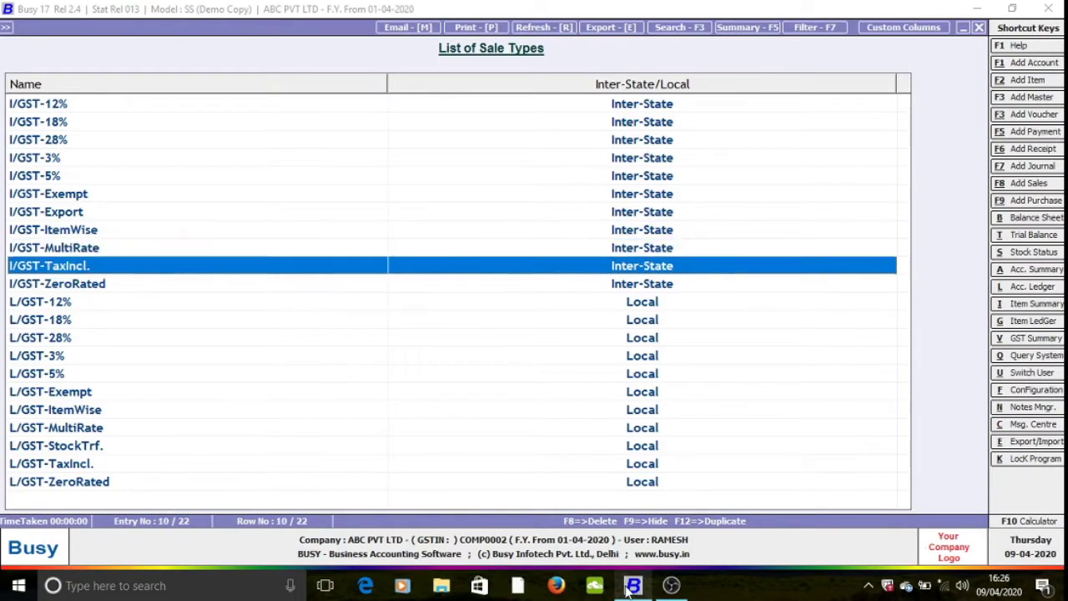
Step: Examine the local sale types from L/GST-12% to L/GST-ZeroRated
key("Down")
key("Down")
key("Down")
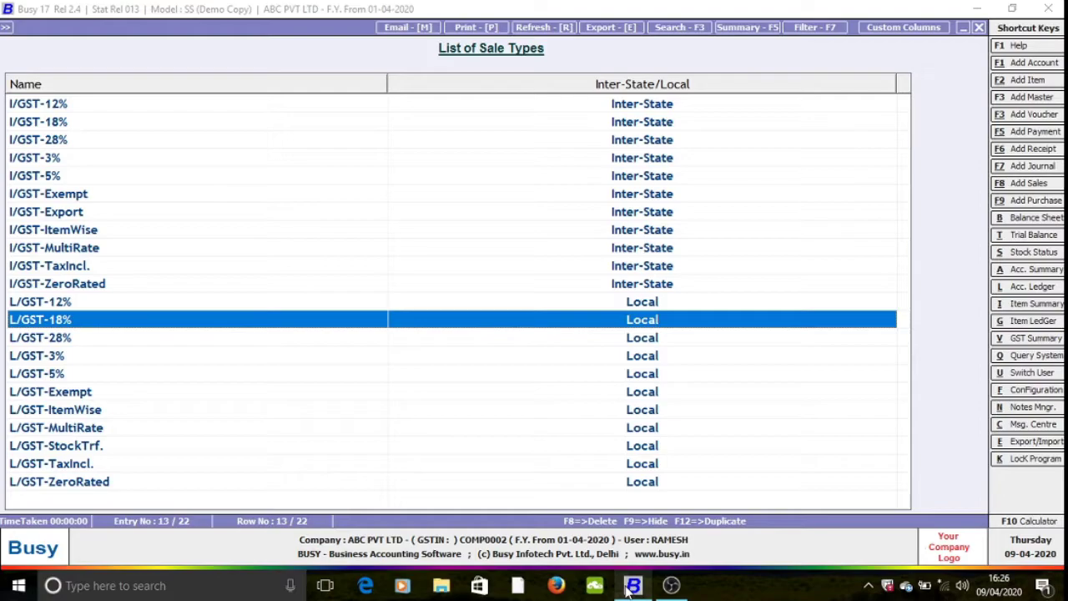
key("Down")
key("Down")
key("Down")
key("Down")
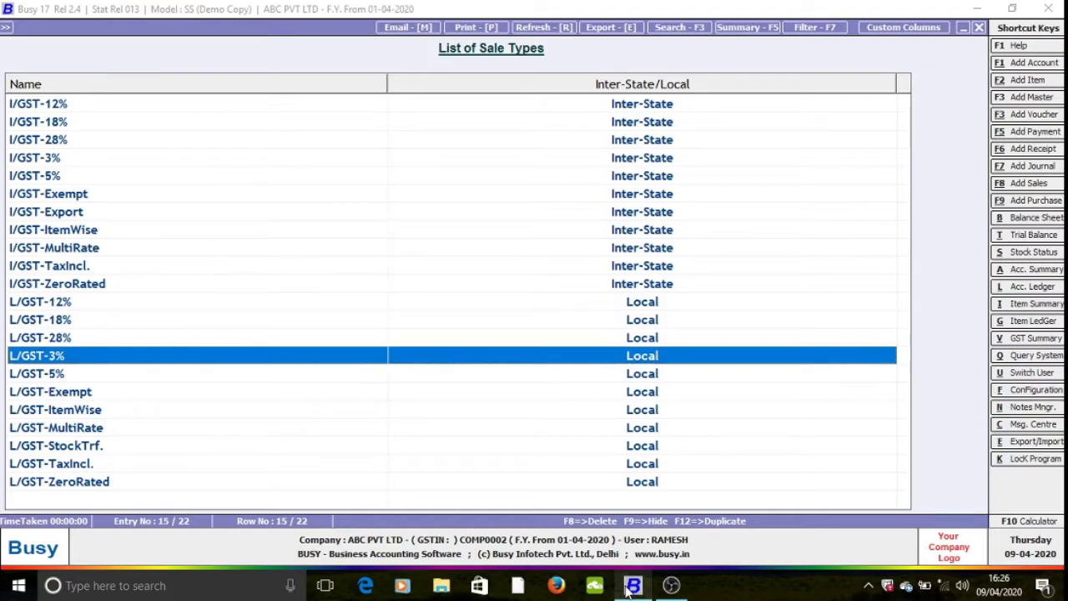
key("Down")
key("Down")
key("Down")
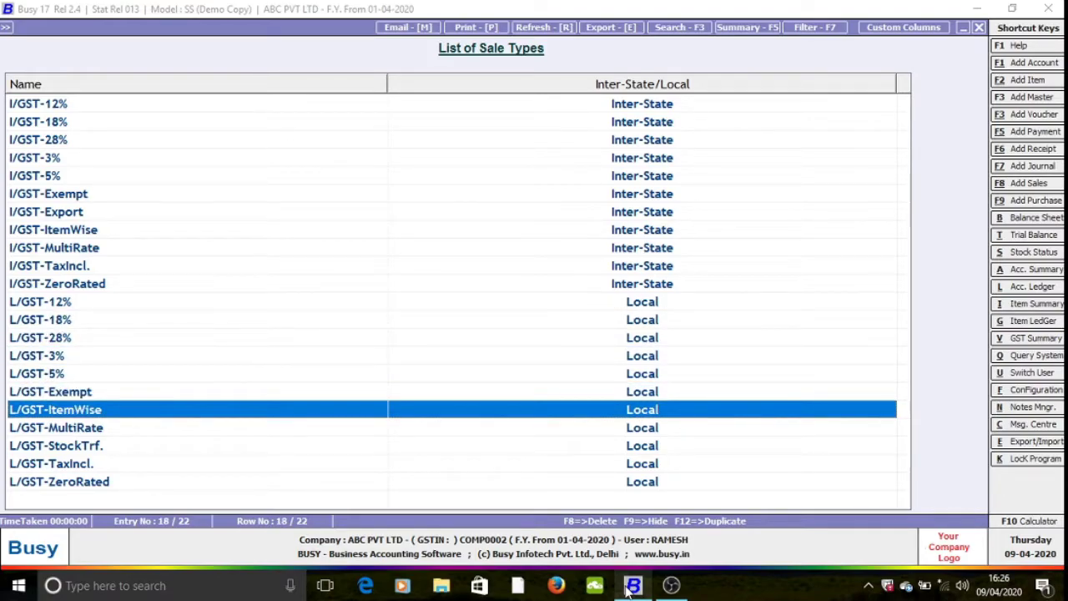
key("Down")
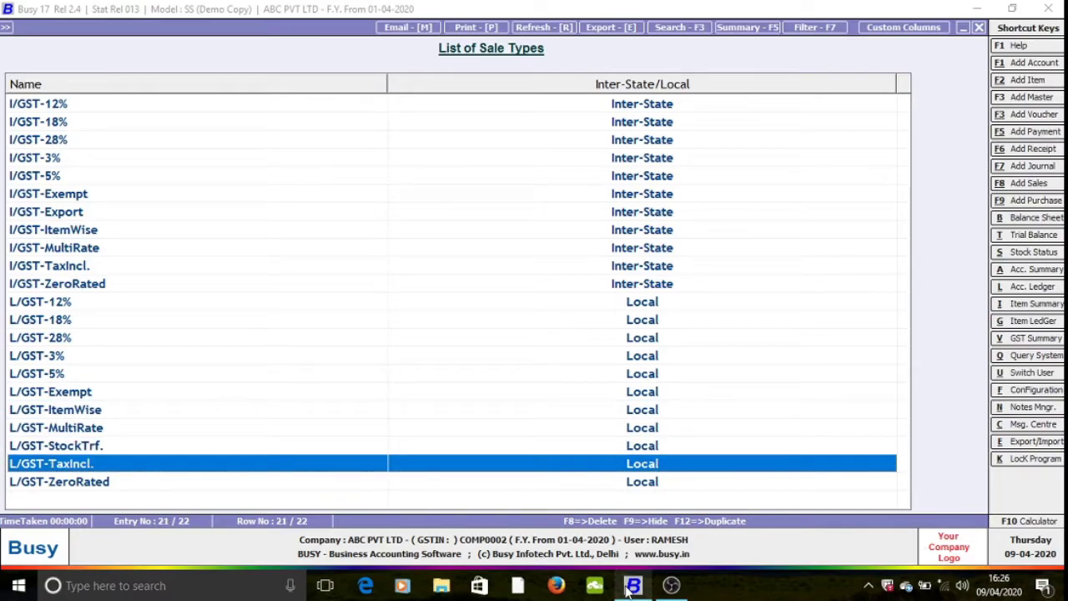
key("Down")
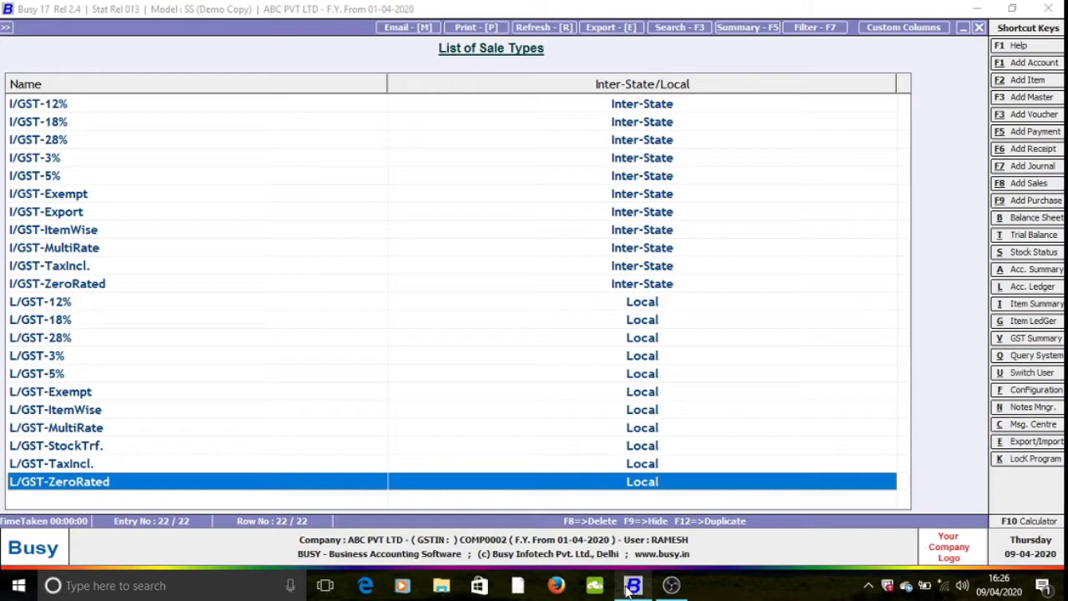
Step: Close the list of sale types and display the list of Tax Category masters on screen
key("Escape")
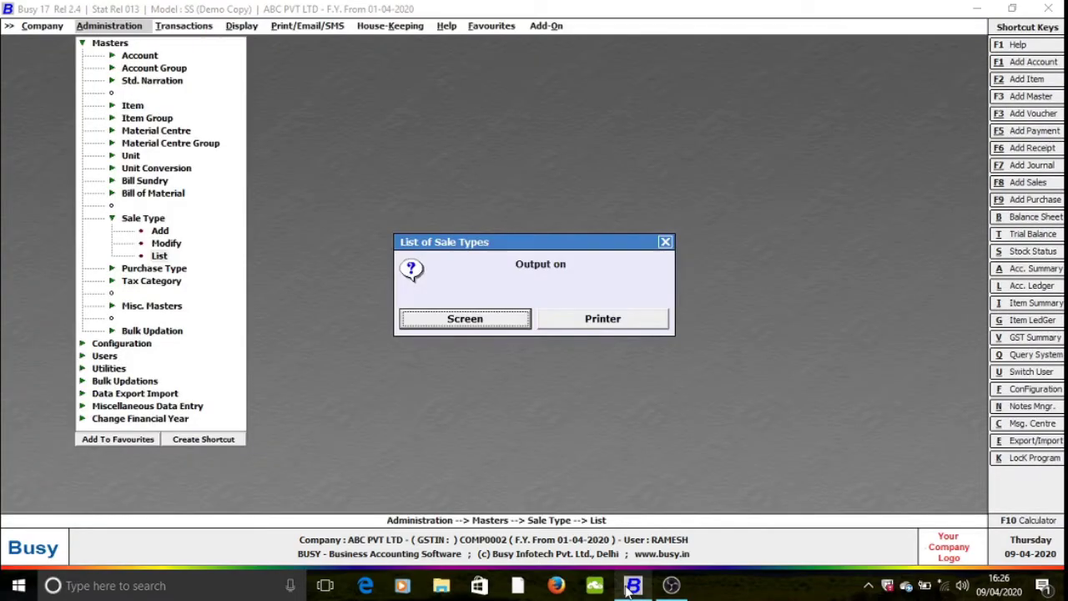
key("Escape")
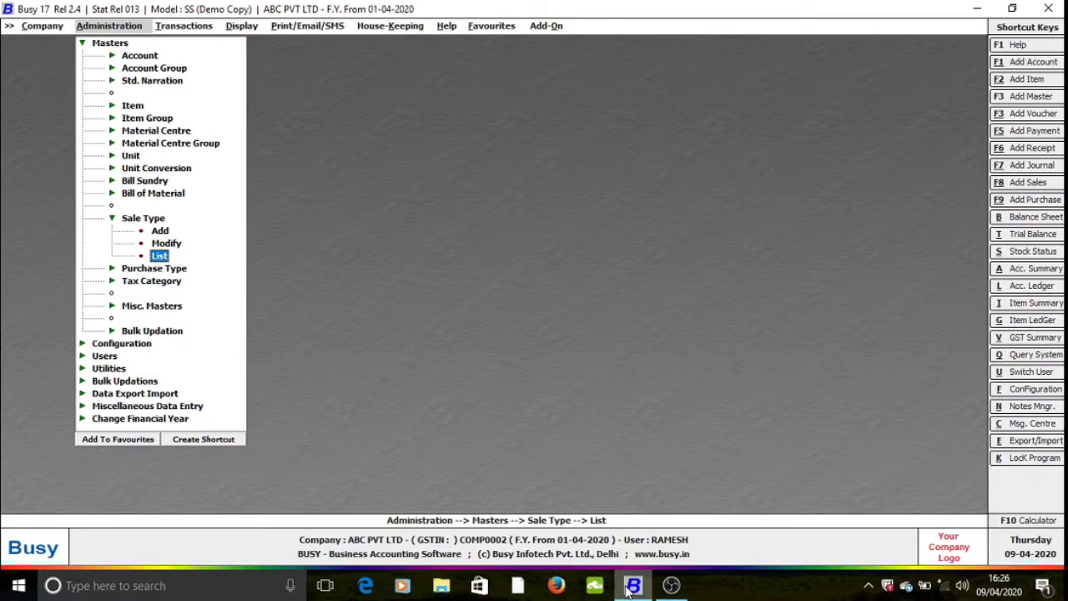
key("Down")
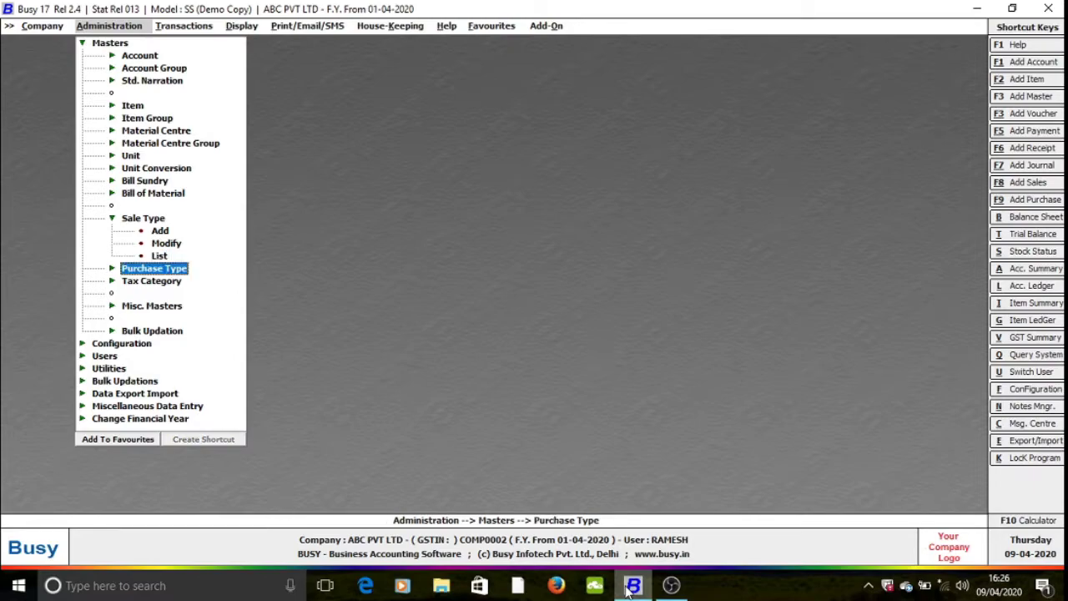
key("Down")
key("Return")
key("Down")
key("Down")
key("Return")
key("Escape")
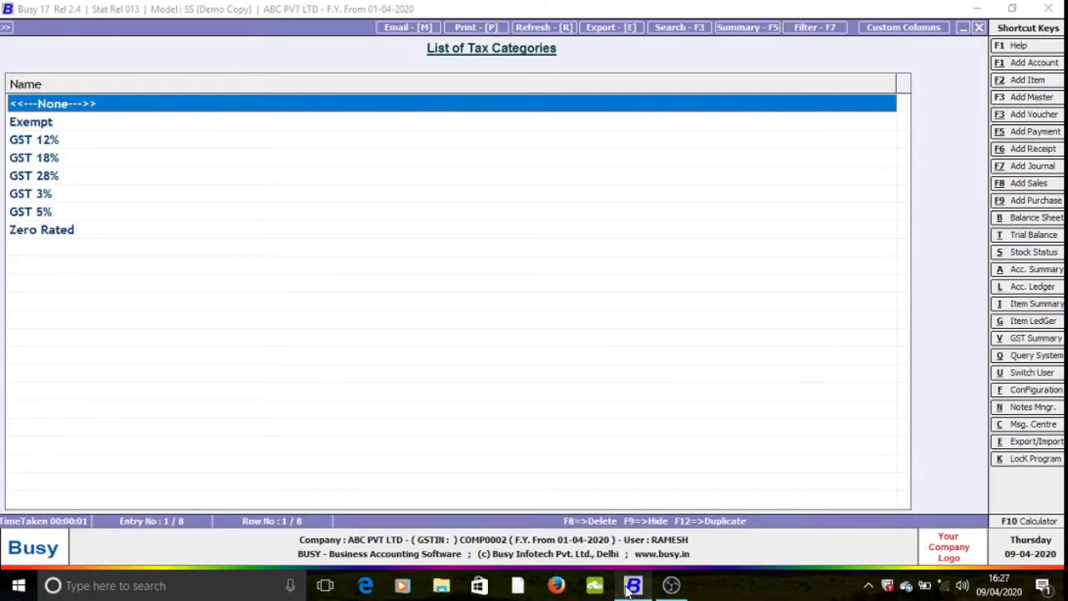
Step: Close the tax category list and look at what the Misc. Masters group contains
key("Escape")
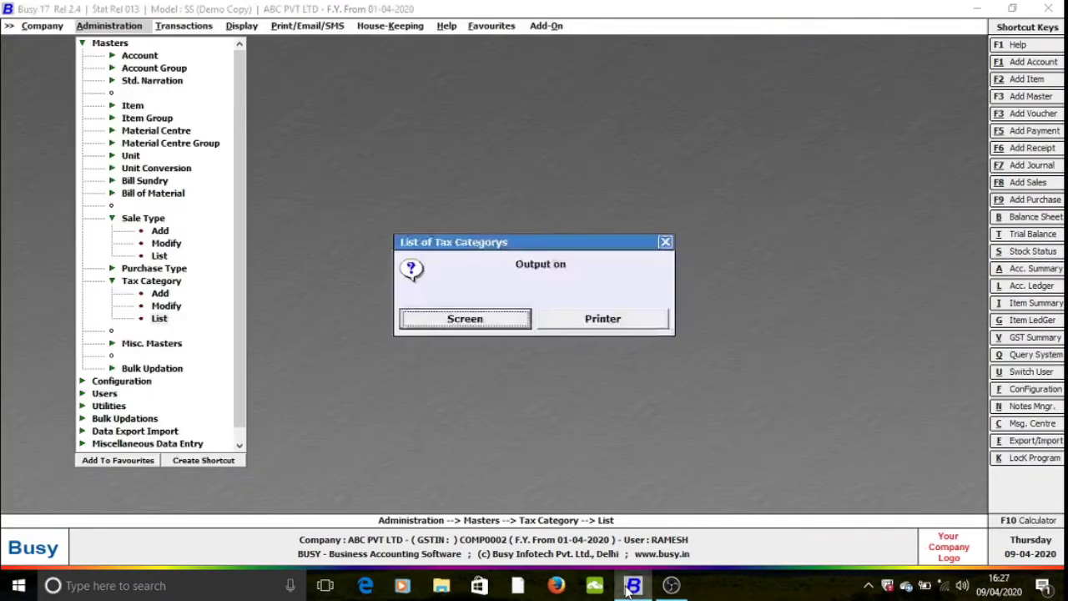
key("Escape")
key("Down")
key("Down")
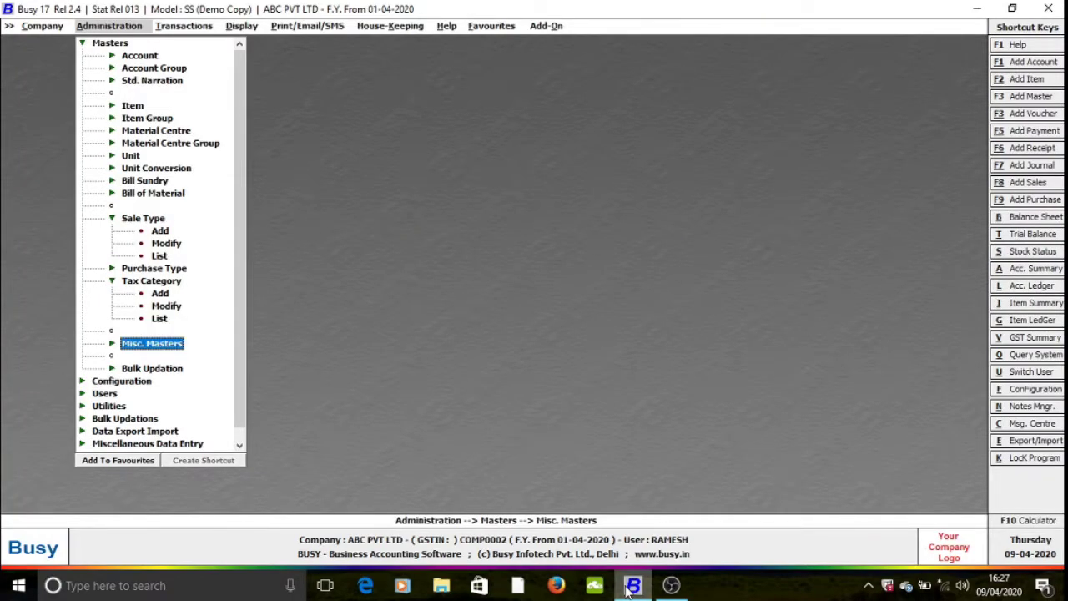
key("Up")
key("Up")
key("Up")
key("Up")
key("Down")
key("Down")
key("Down")
key("Return")
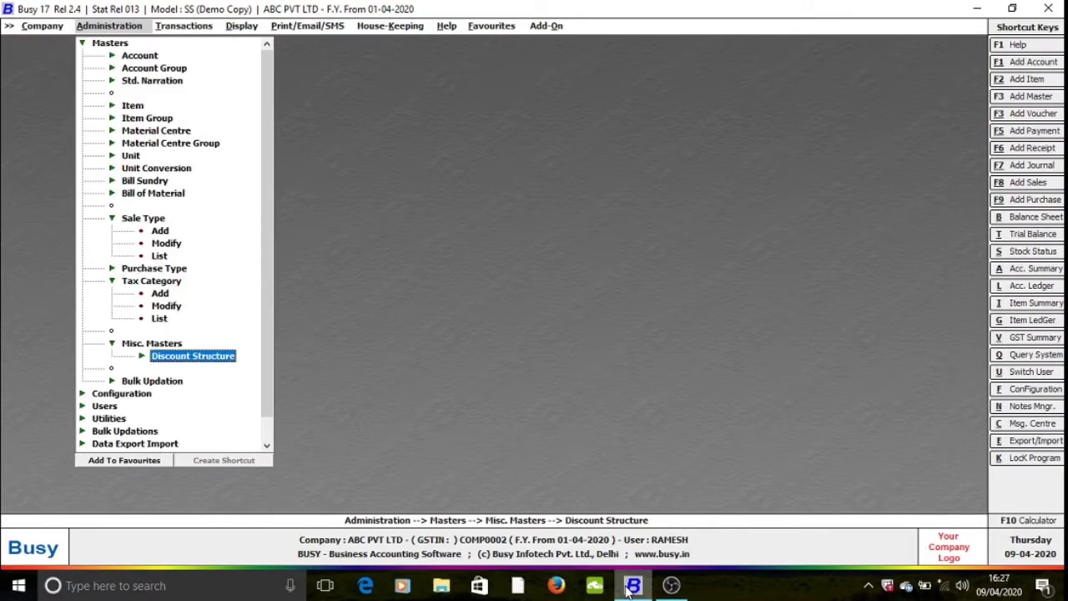
key("Escape")
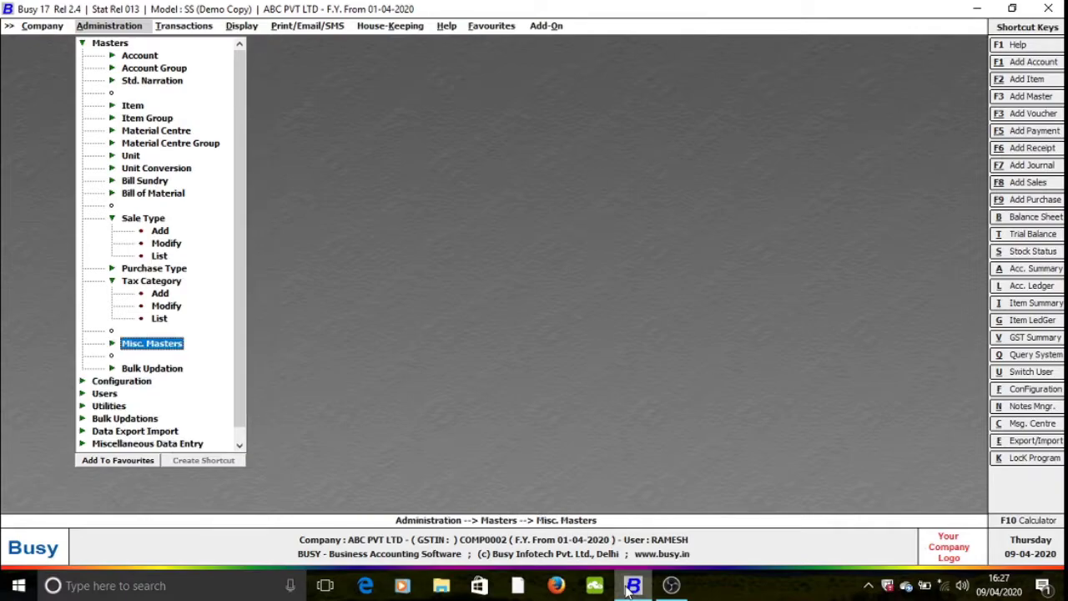
Step: Expand the Configuration group under Administration and open Features / Options
key("Down")
key("Down")
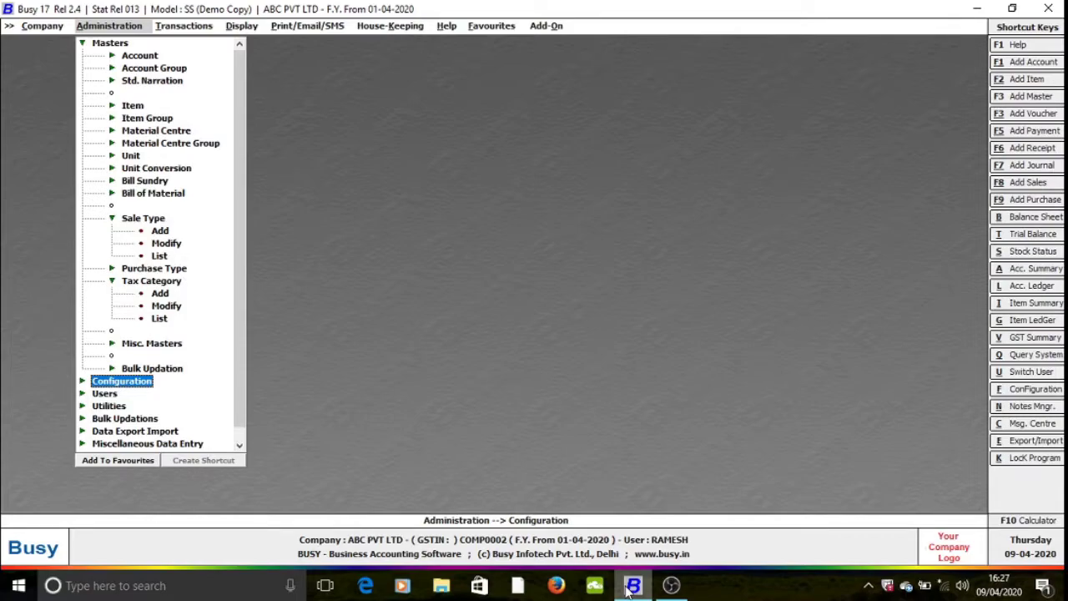
key("Return")
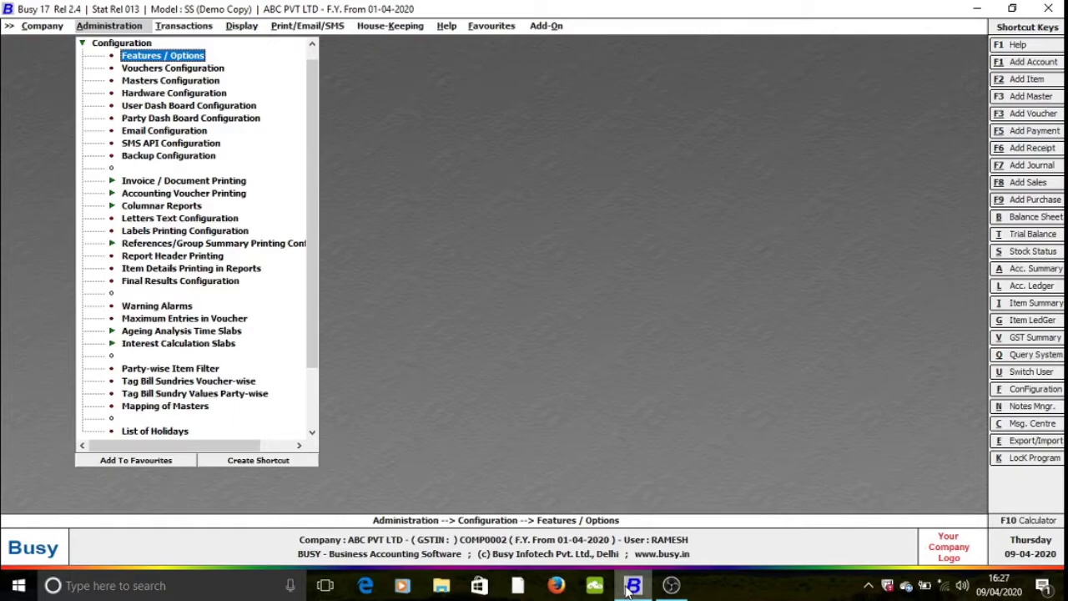
key("Return")
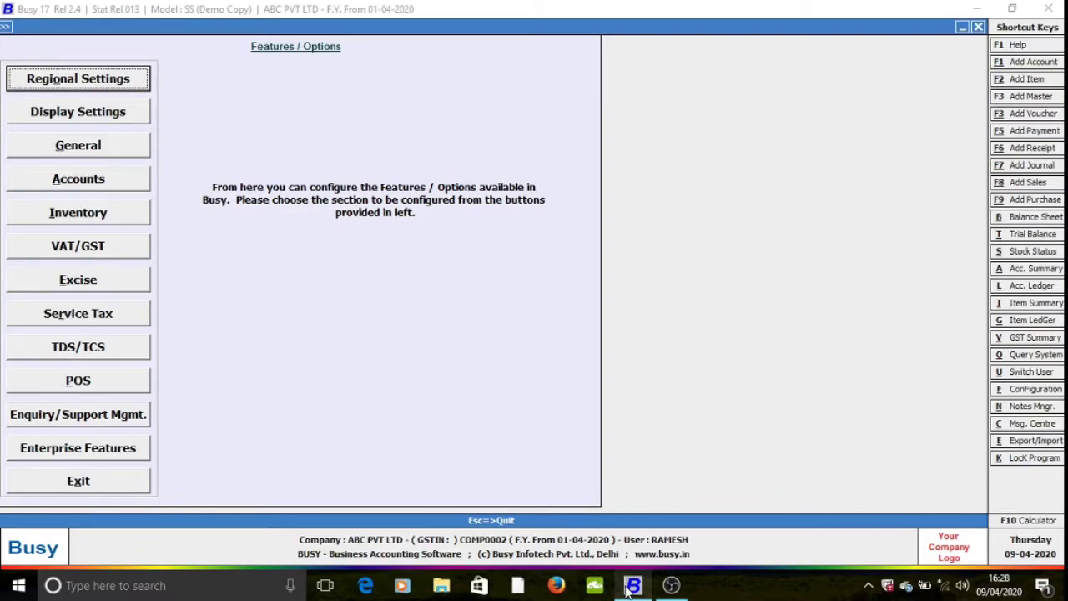
Step: Open the Regional Settings and review the date format, date separator and currency fields through to Currency Font
key("Return")
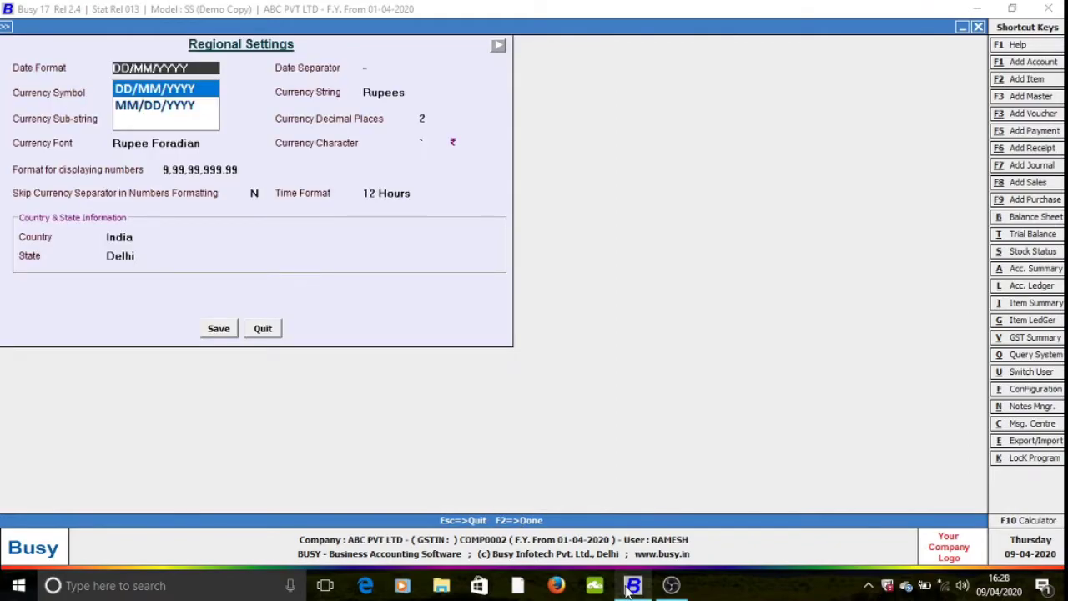
key("Return")
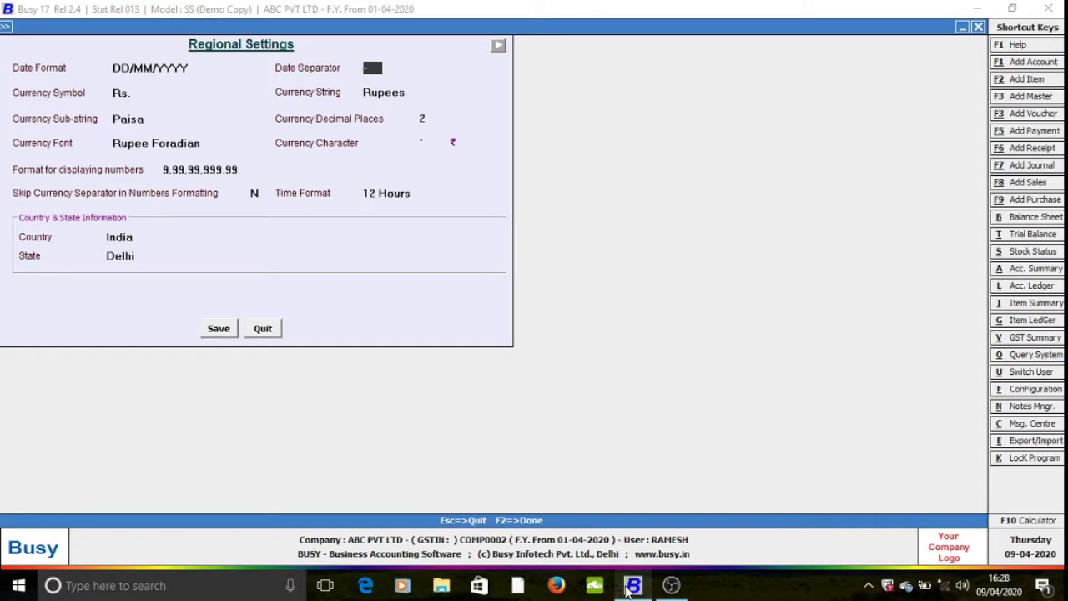
key("Return")
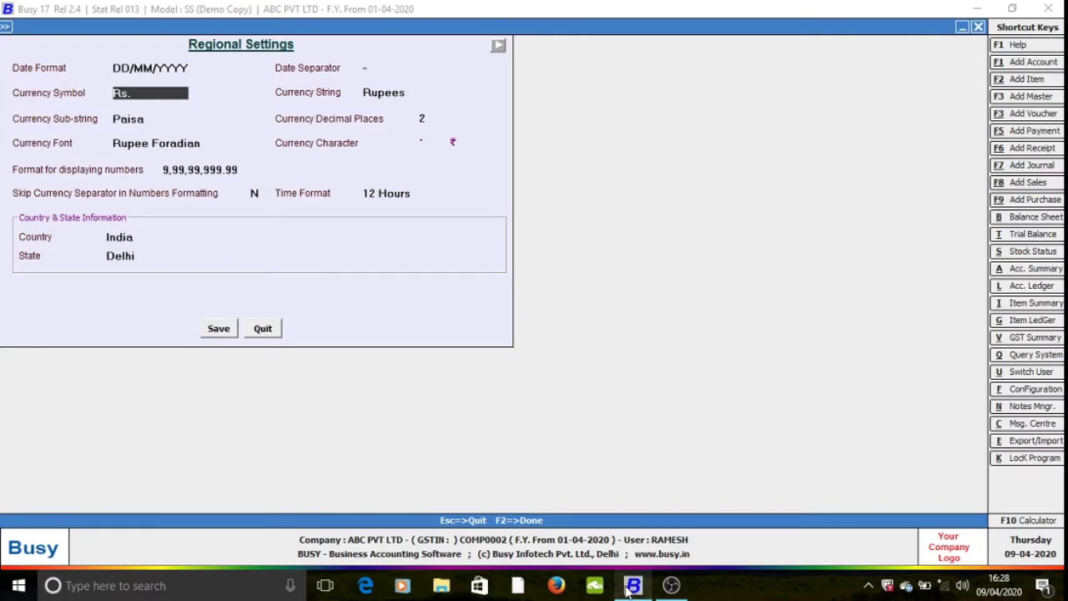
key("Return")
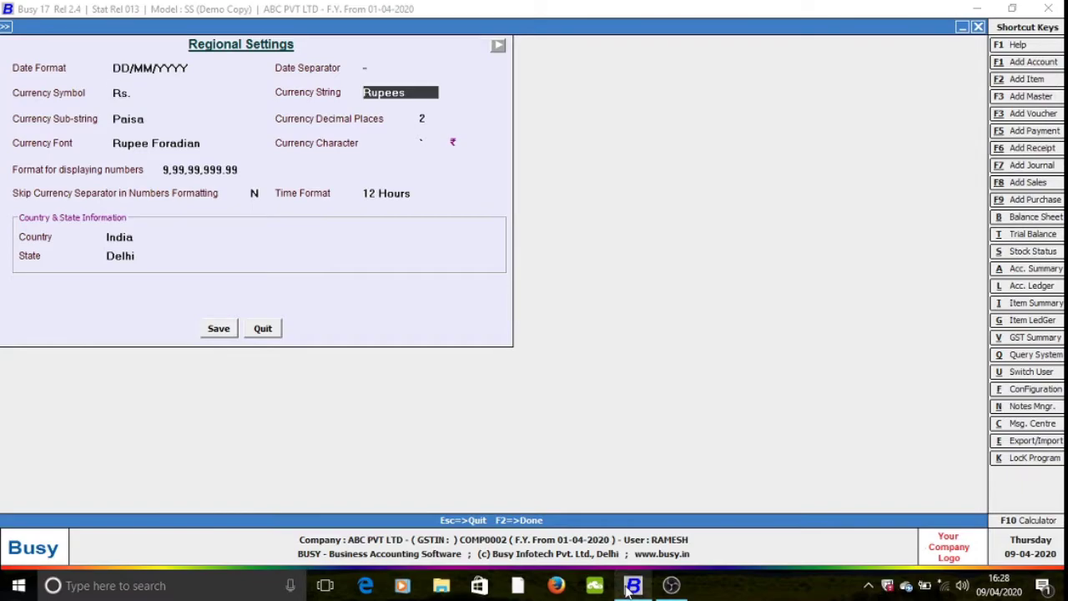
key("Return")
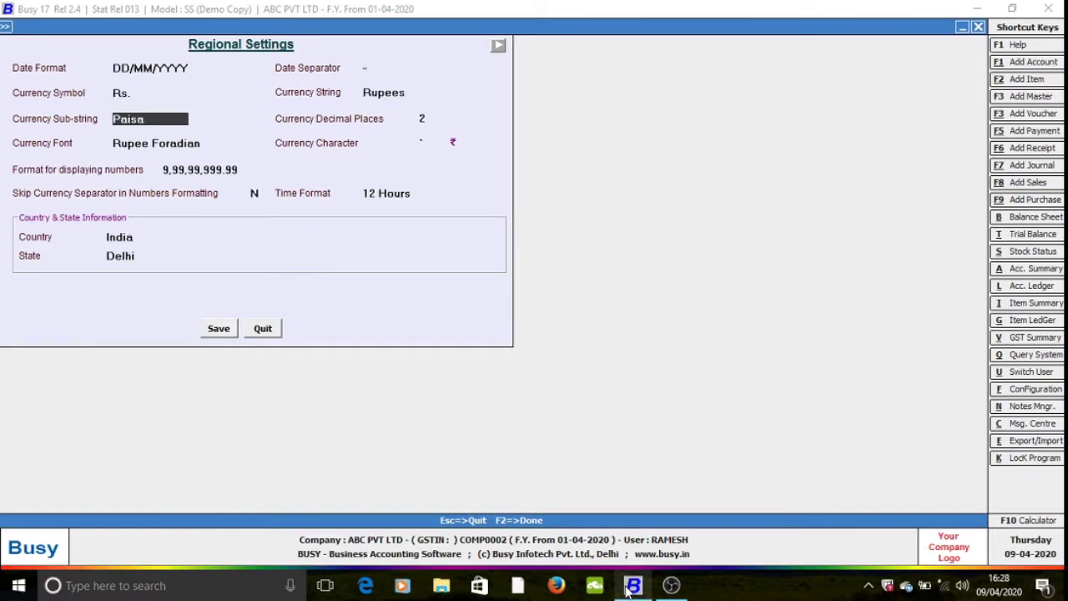
key("Return")
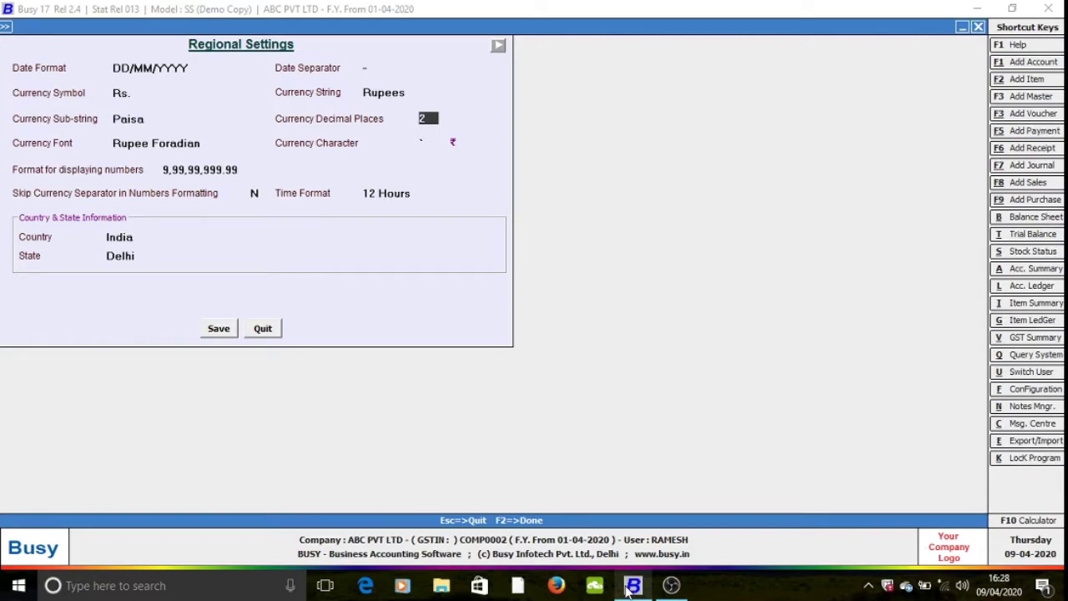
key("Return")
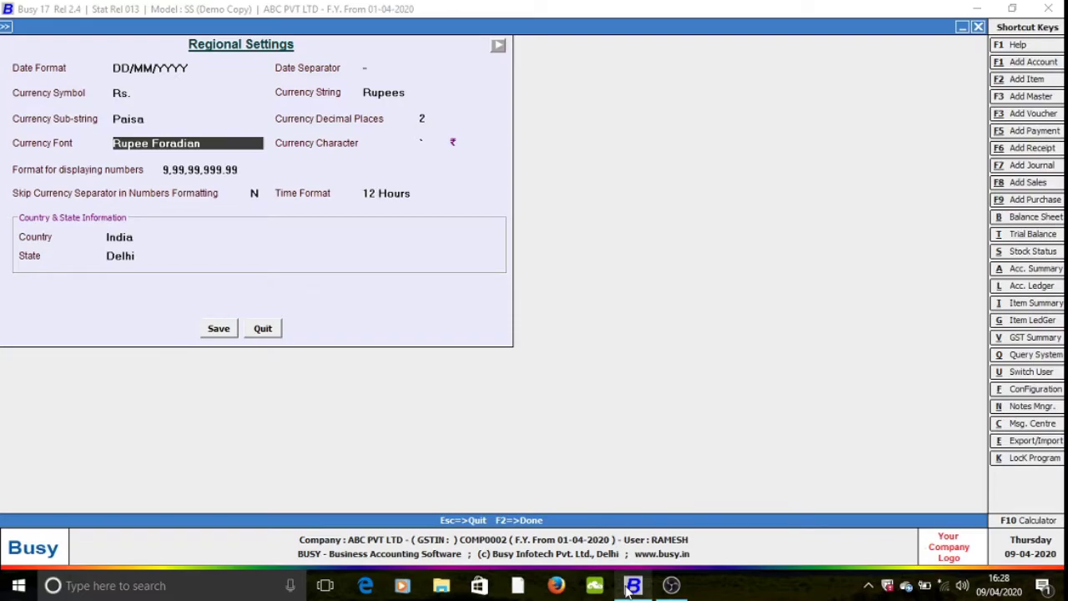
Step: Compare the number display formats 9,99,99,999.99 and 999,999,999.99 and keep 9,99,99,999.99
key("Return")
key("Return")
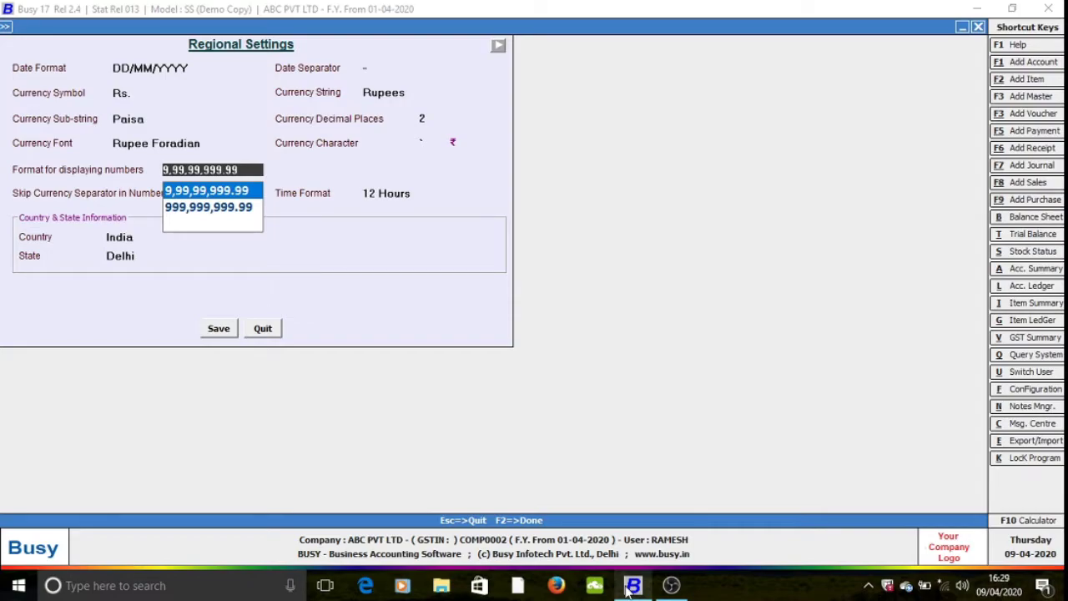
key("Down")
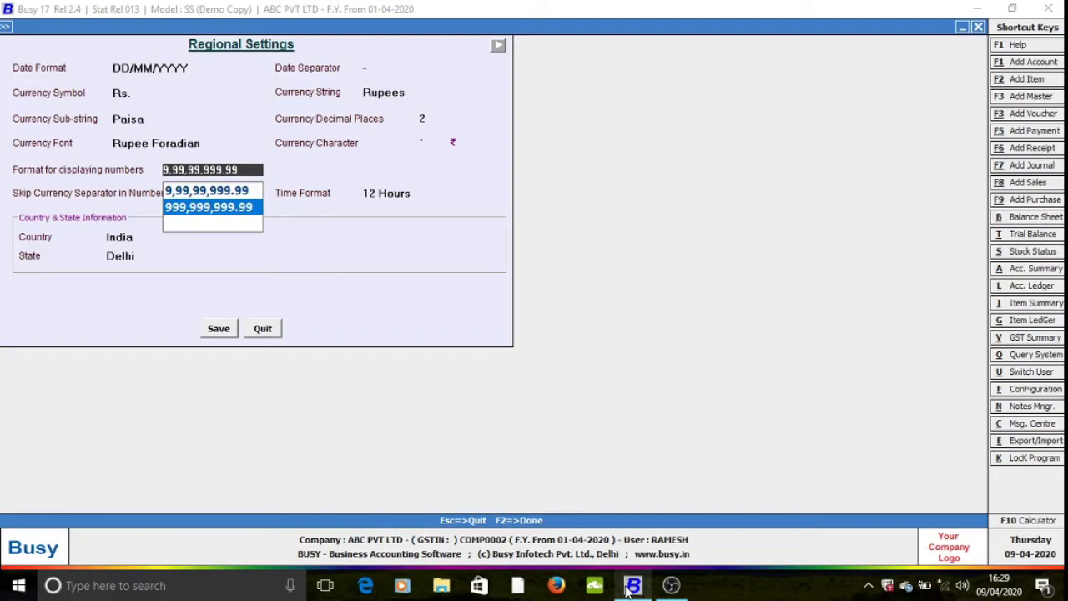
key("Up")
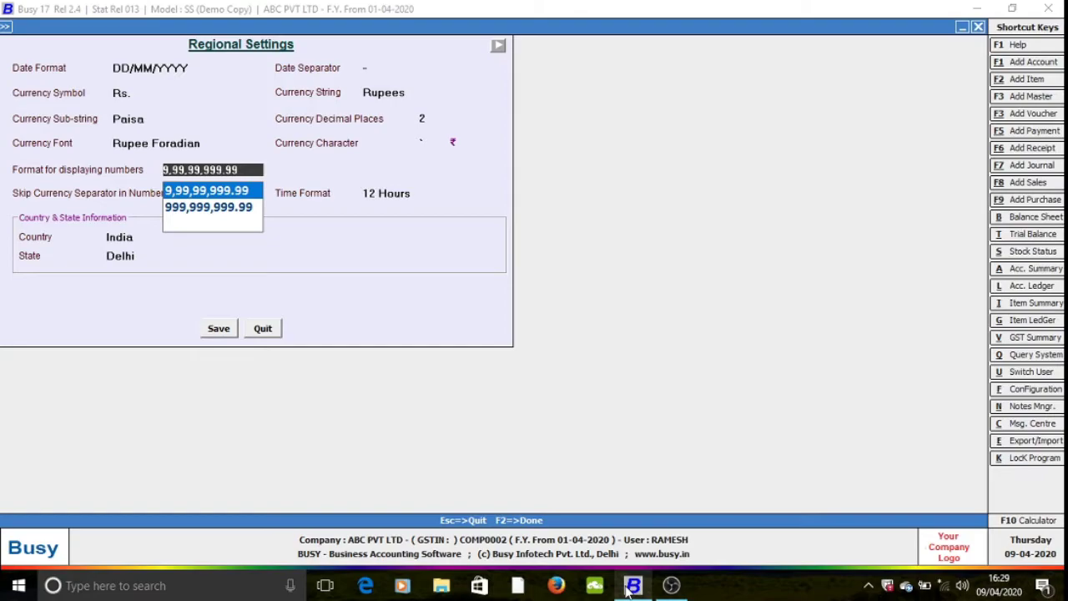
key("Down")
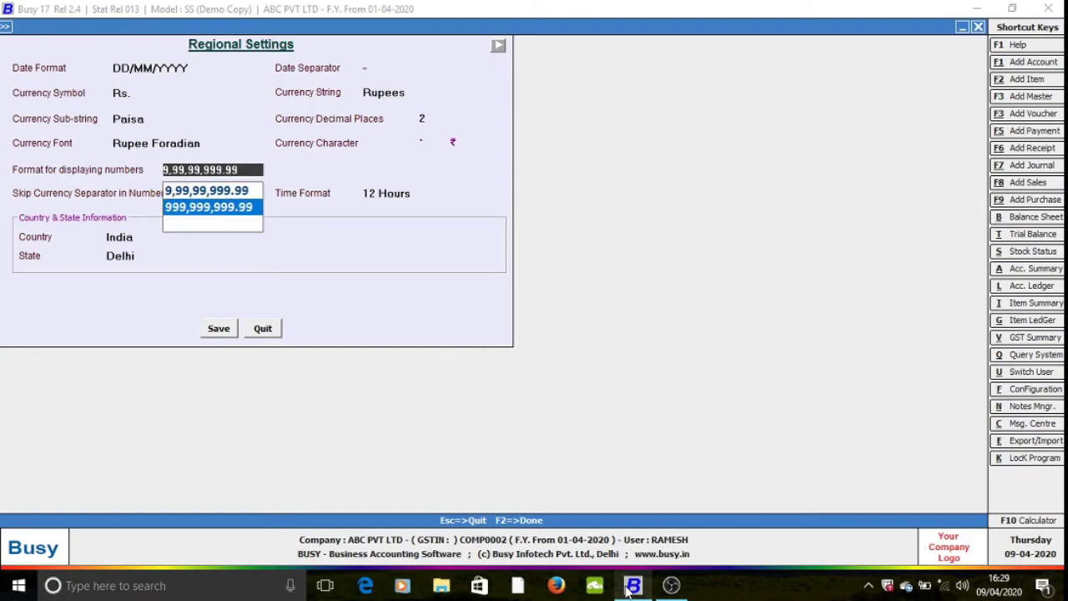
key("Up")
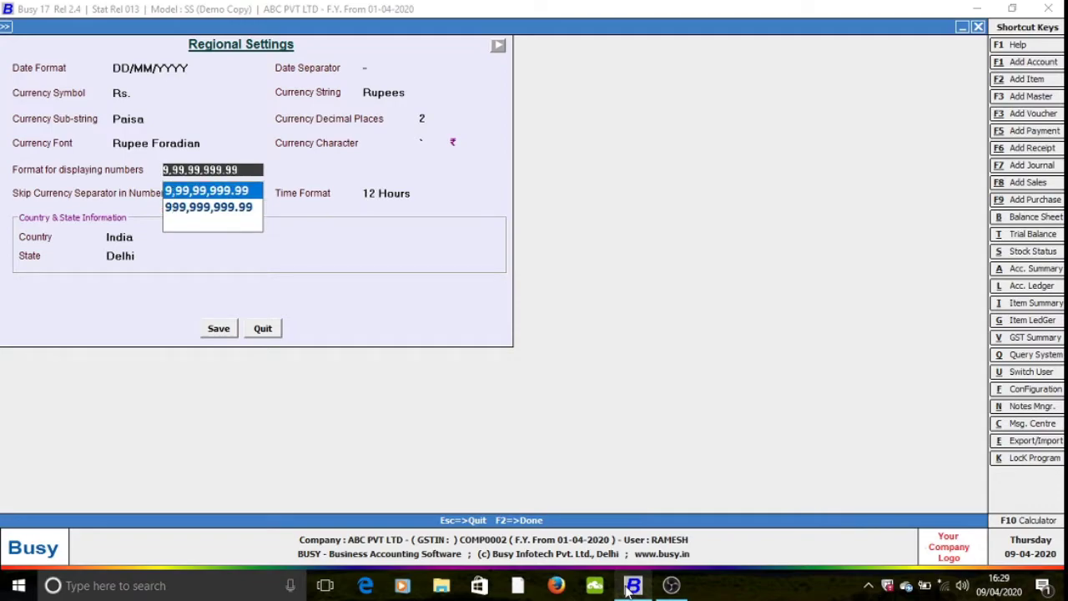
key("Return")
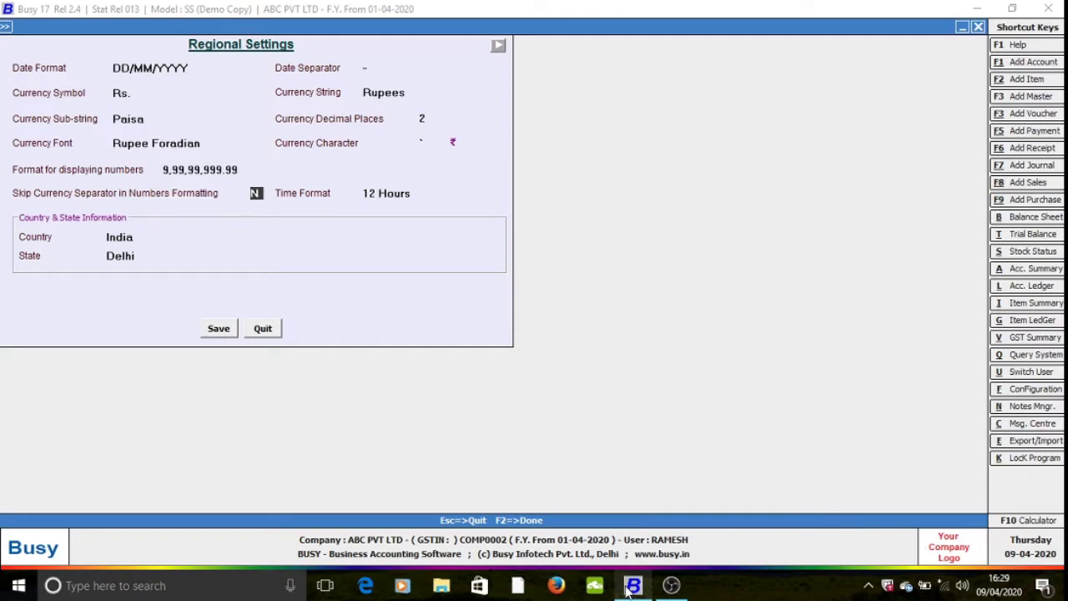
Step: Keep the 12 Hours time format, country India and state Delhi, and save the Regional Settings
key("Return")
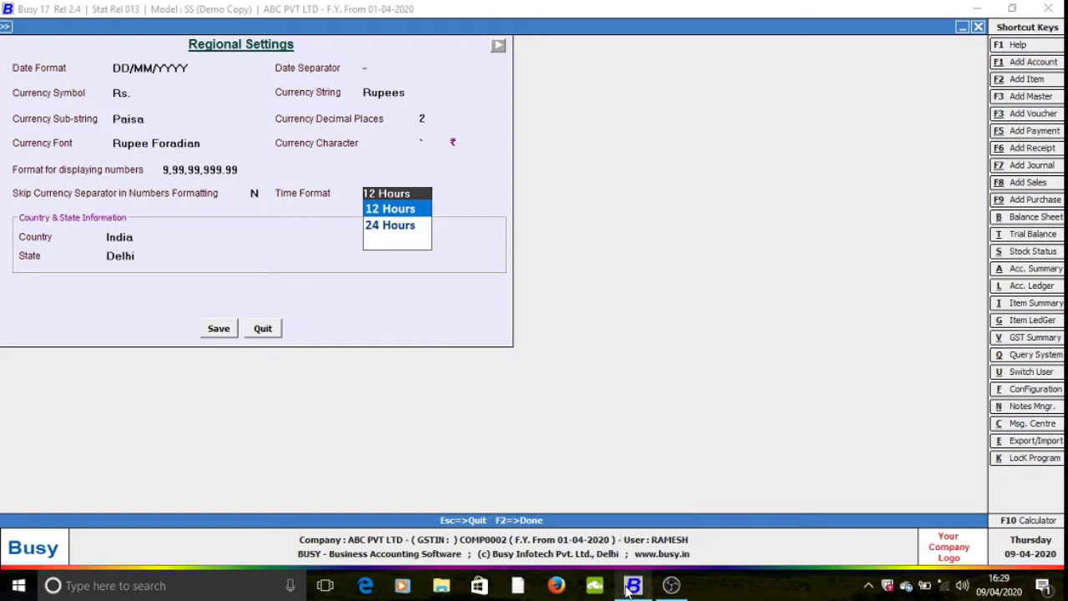
key("Return")
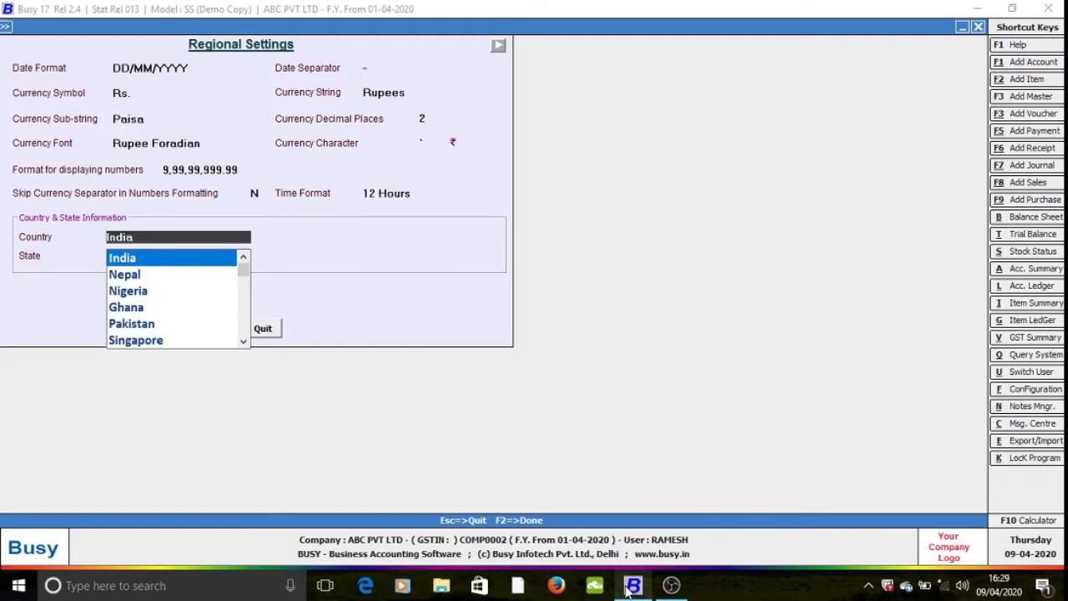
key("Return")
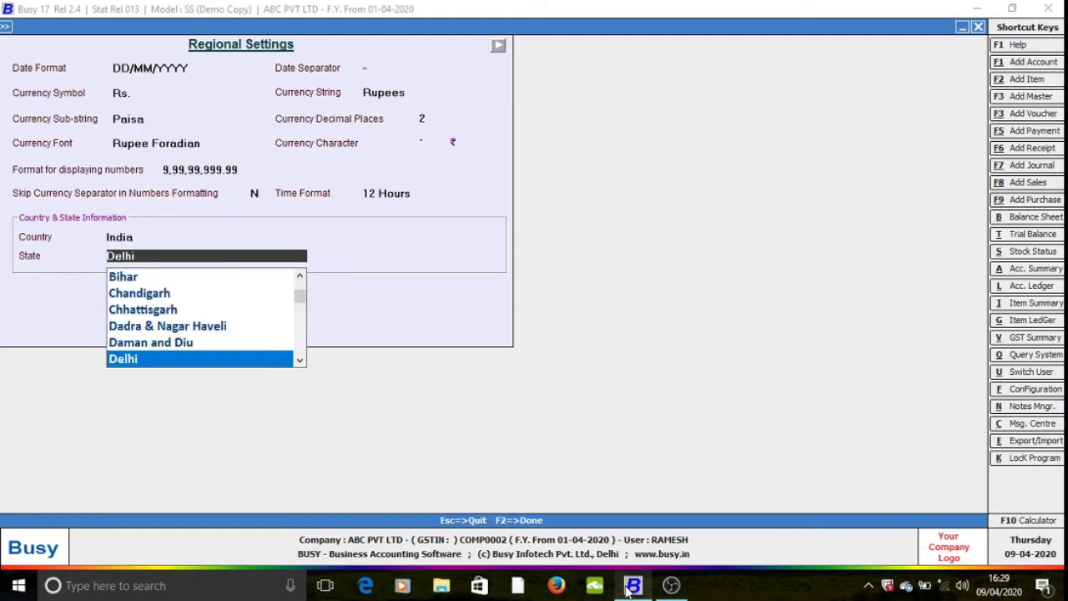
key("Return")
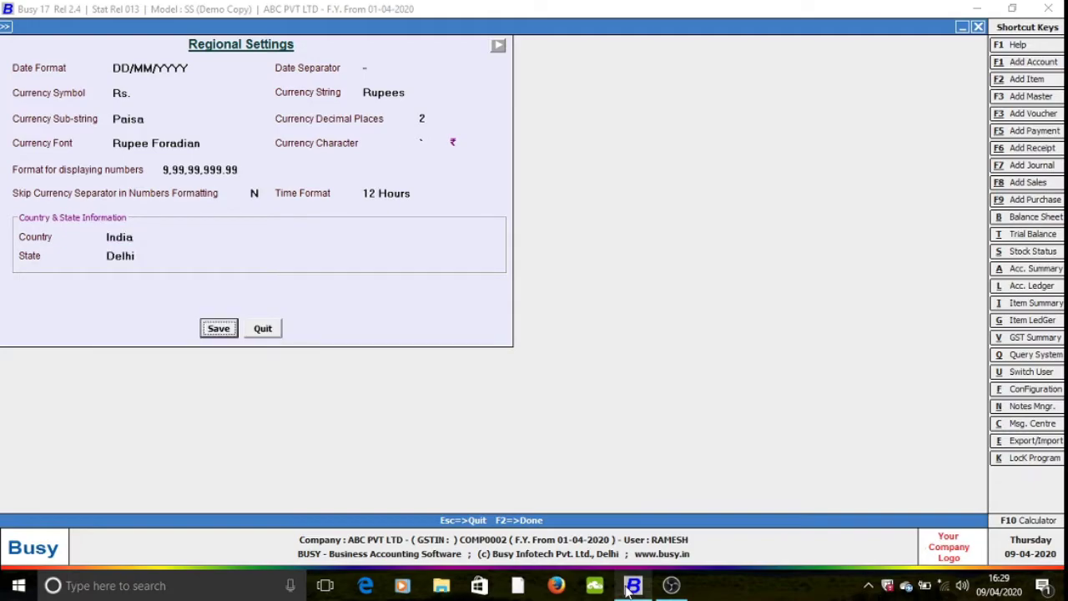
key("Return")
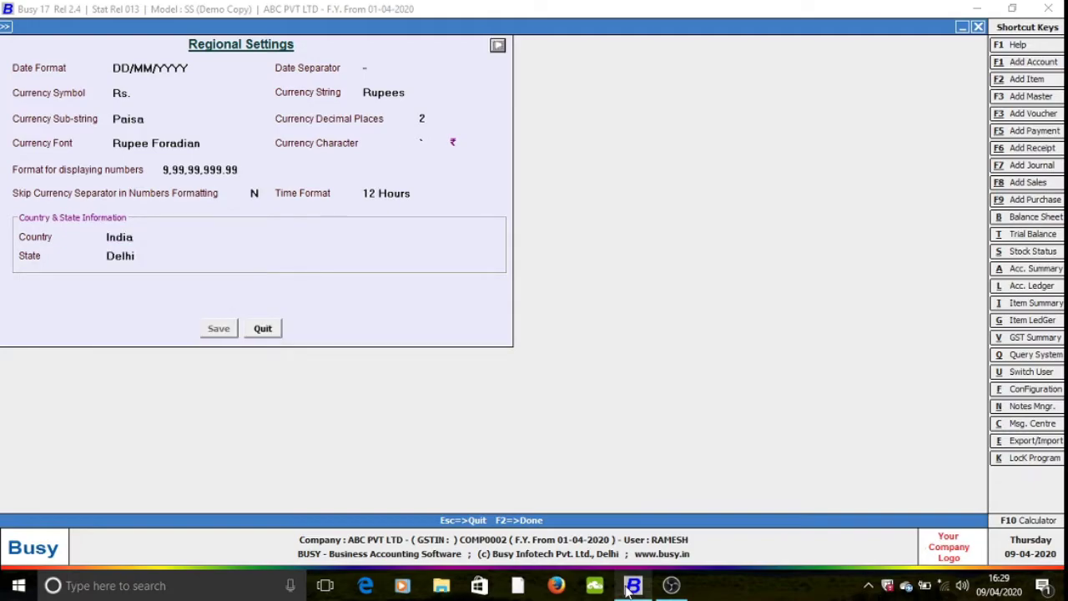
Step: Open the Display Settings, leave the company background image and logo image options at N, and confirm them
key("Down")
key("Up")
key("Down")
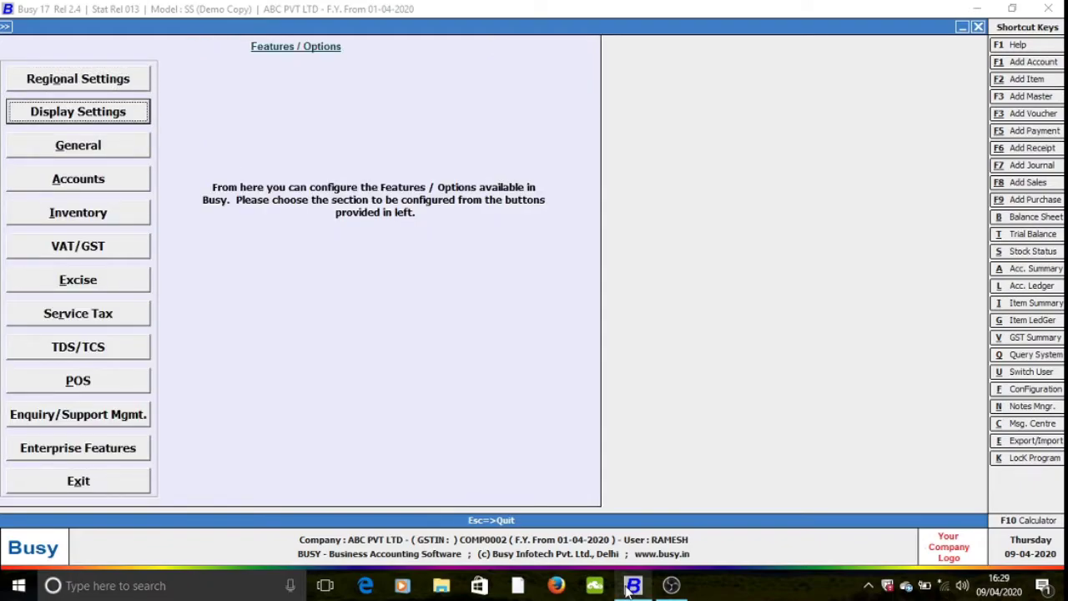
key("Return")
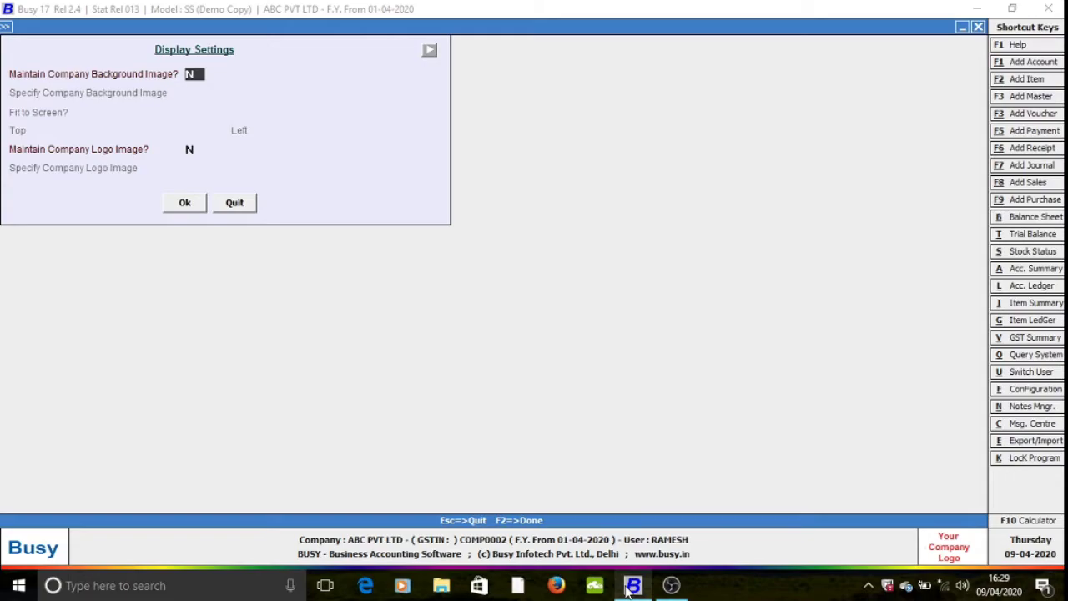
key("Return")
key("Return")
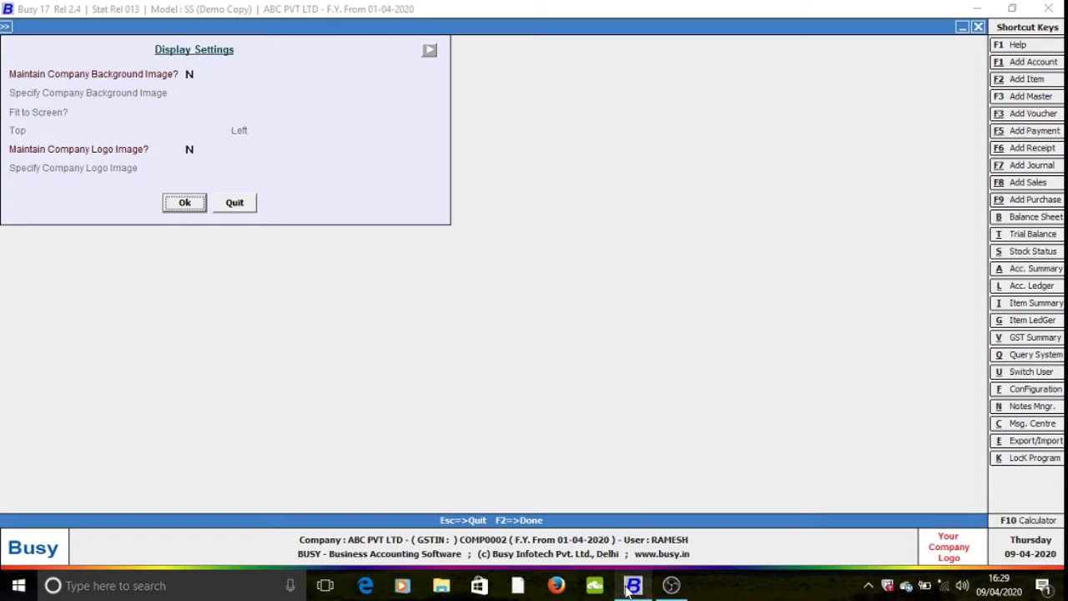
key("Return")
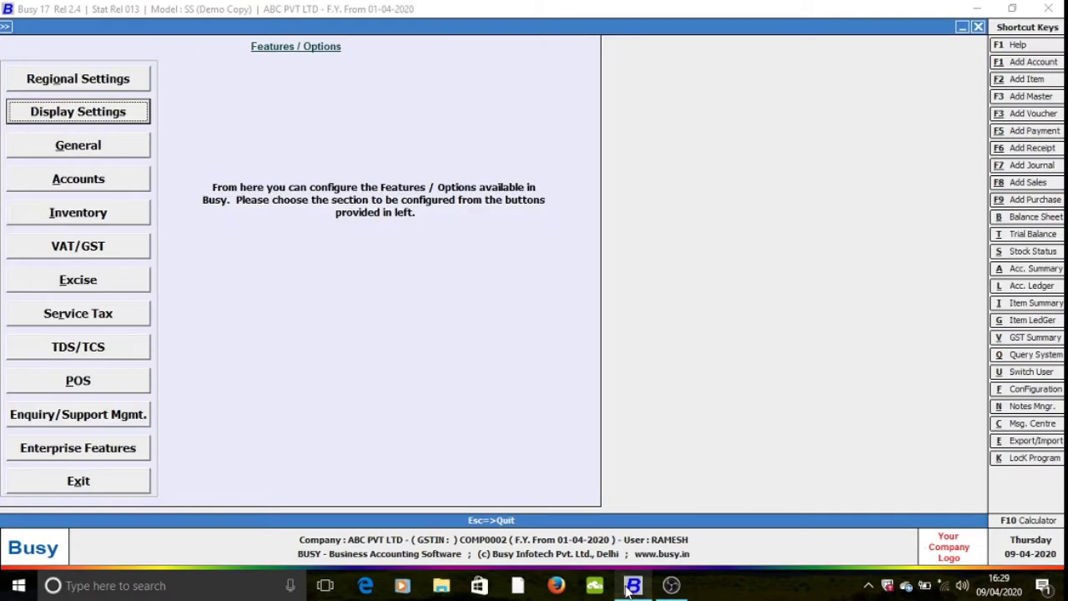
Step: Open the General settings, keep Maintain Data Checklist and Enable Notes Manager at N, and keep Delete Exported Files on Closing the Company at Never
key("Down")
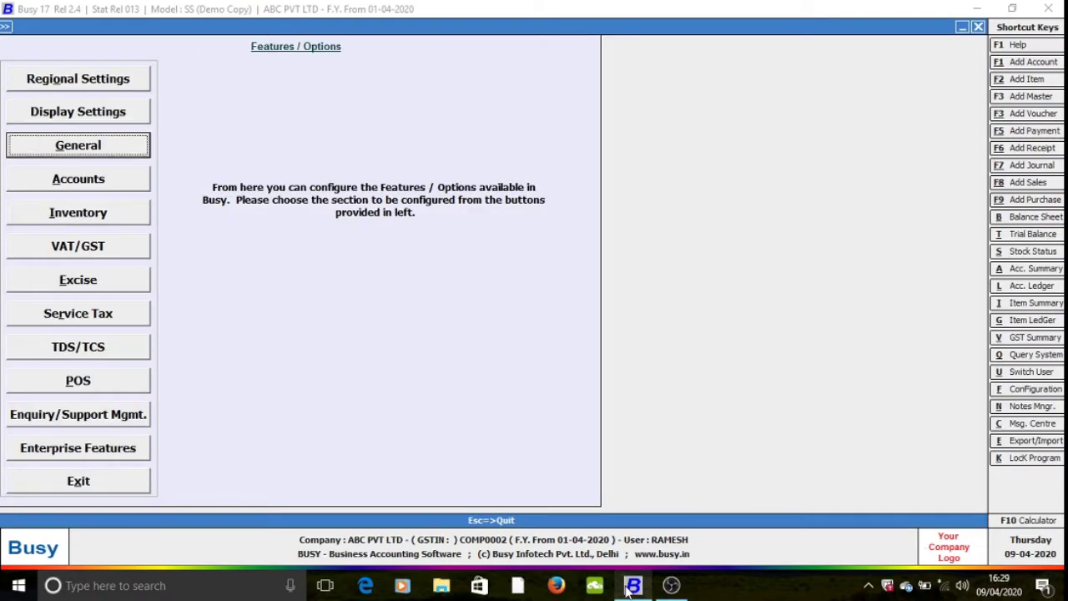
key("Return")
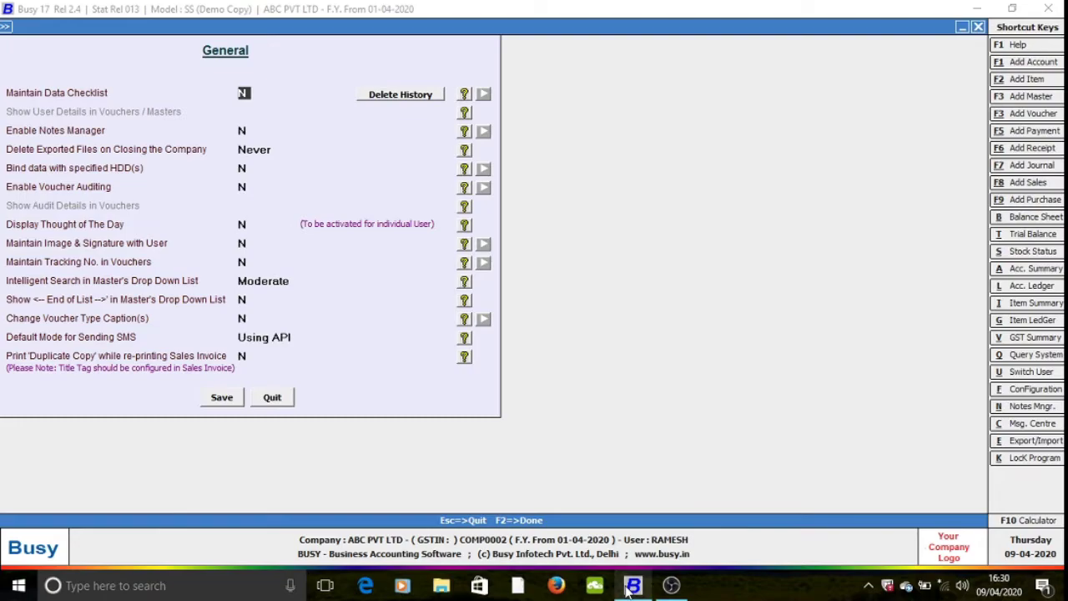
key("Return")
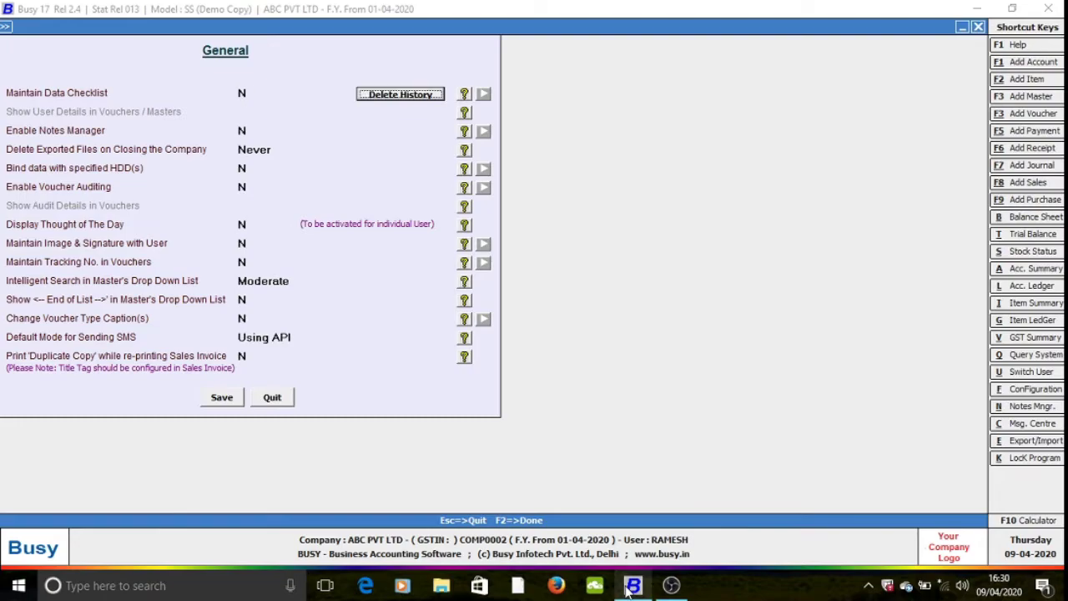
key("Return")
key("Escape")
key("Return")
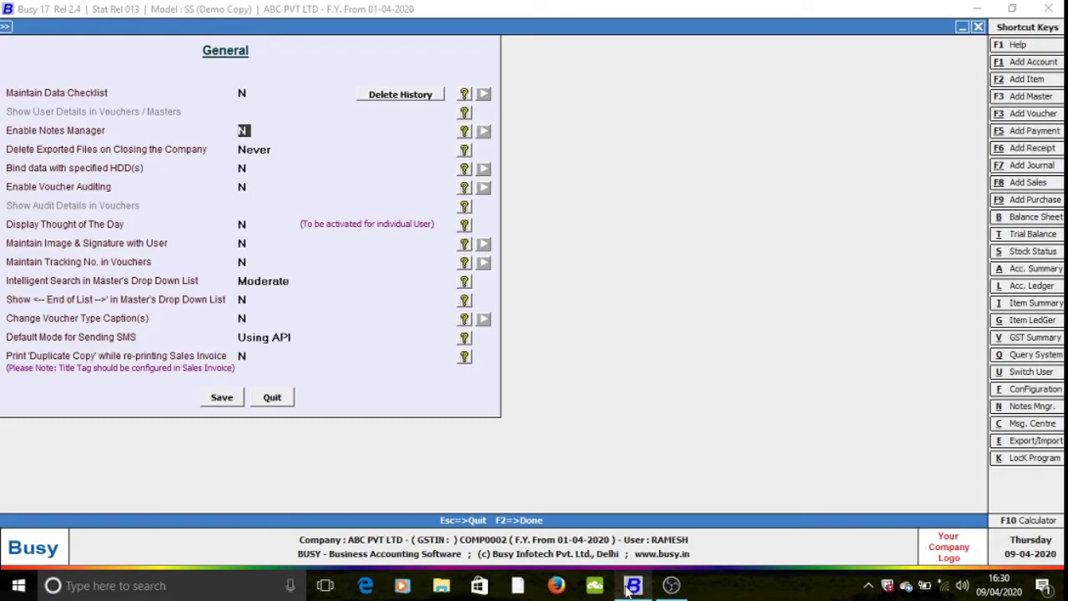
key("Return")
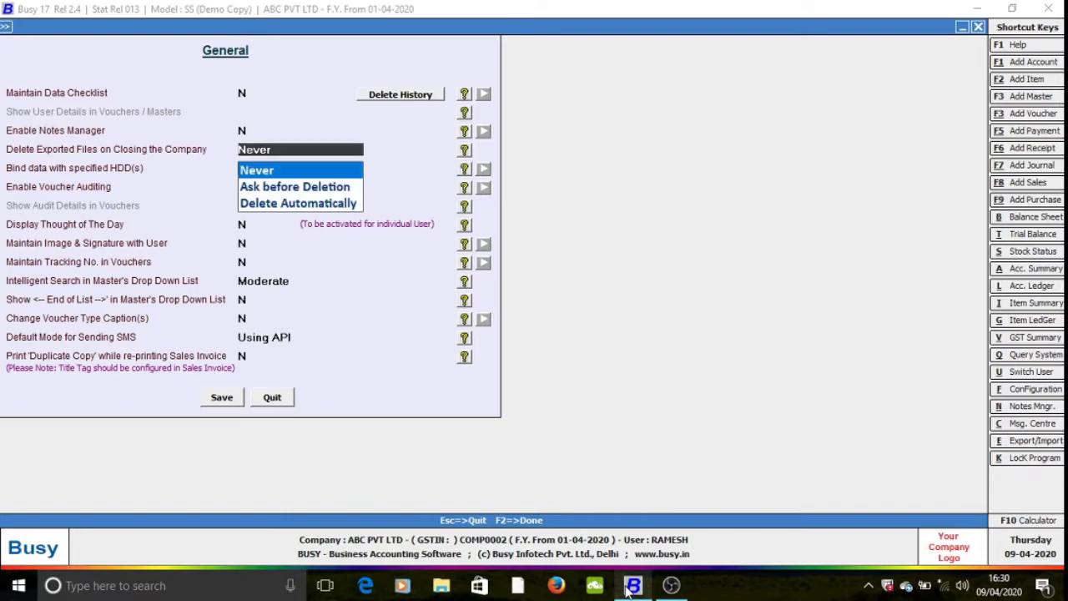
key("Return")
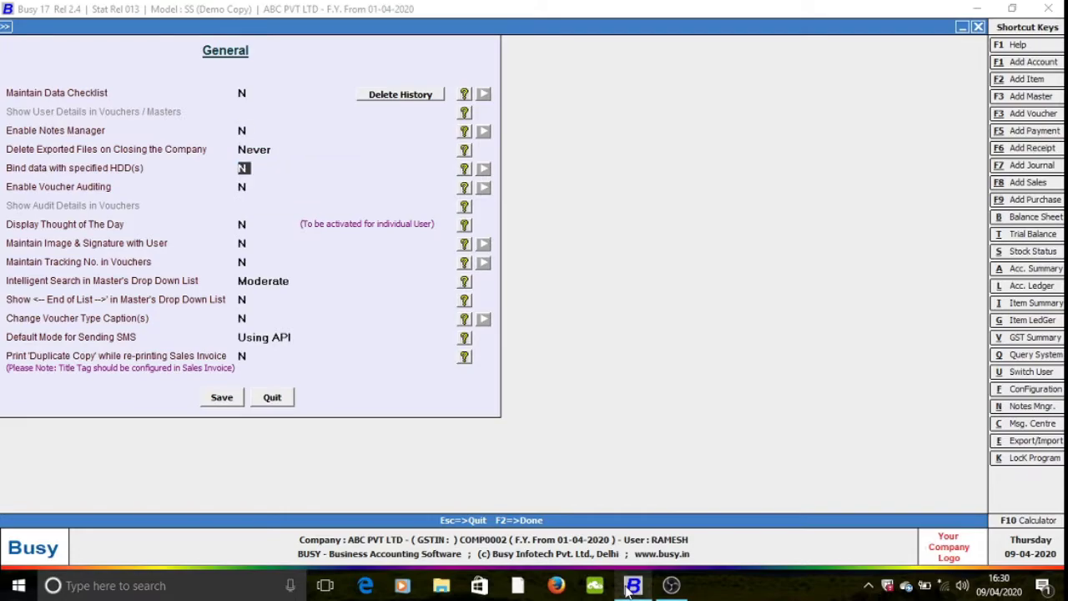
Step: Keep the General options from Bind data with specified HDD(s) through Maintain Tracking No. at N, and Intelligent Search at Moderate
key("Return")
key("Return")
key("Return")
key("Up")
key("Return")
key("Return")
key("Return")
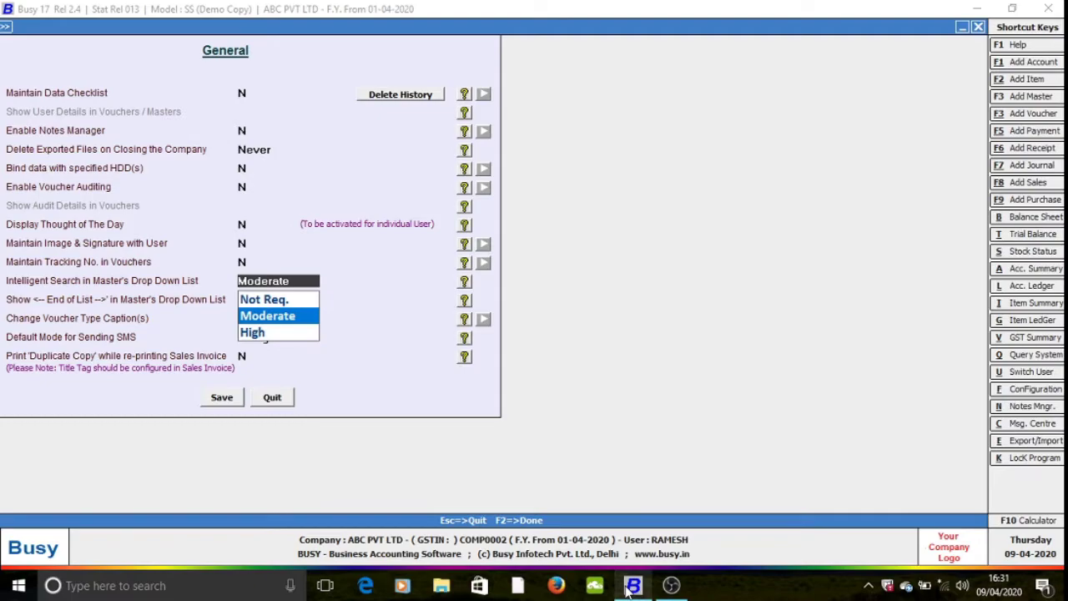
key("Return")
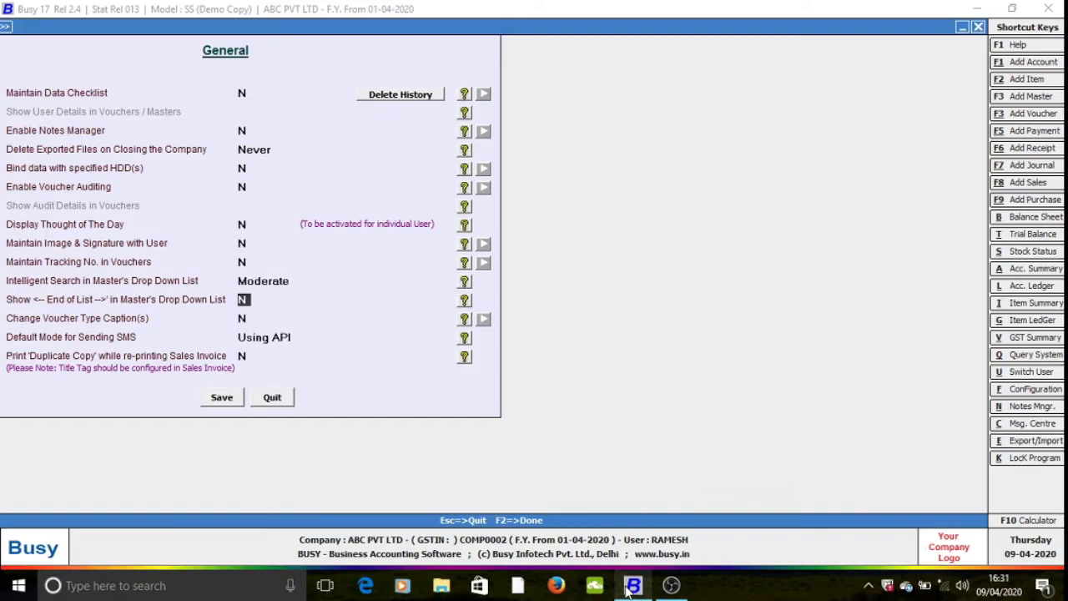
Step: Set the Default Mode for Sending SMS to Using Phone, keep duplicate copy printing at N, and save the General settings
key("Return")
key("Return")
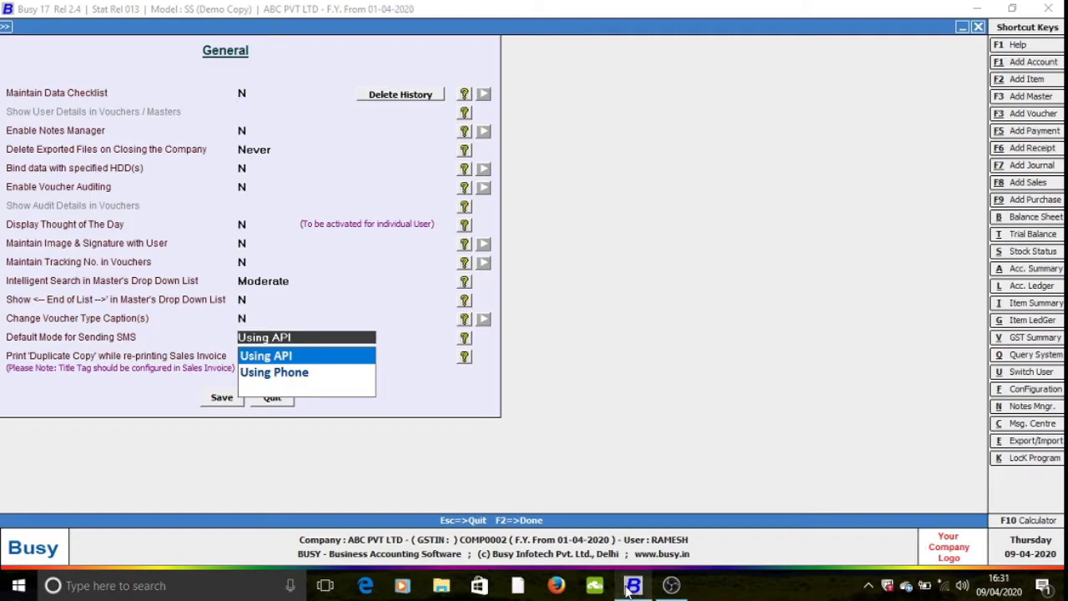
key("Down")
key("Return")
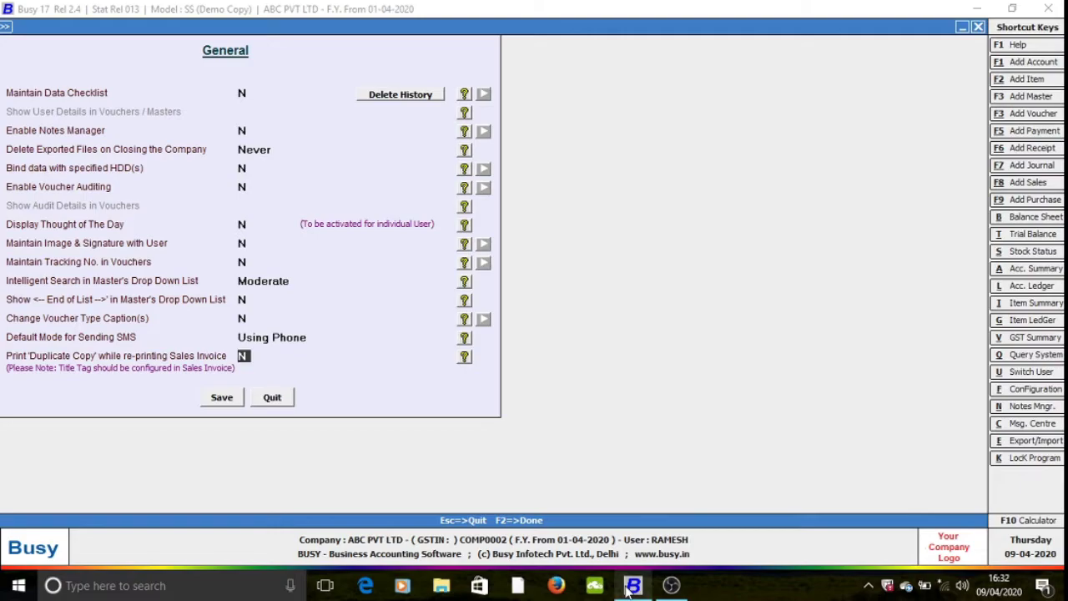
key("Return")
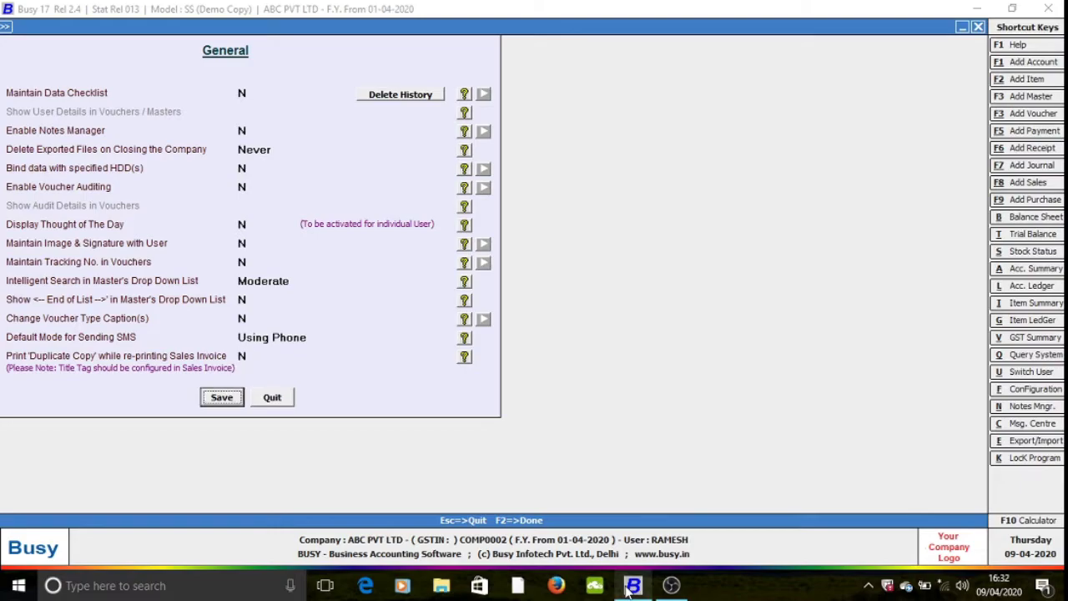
key("Return")
key("Escape")
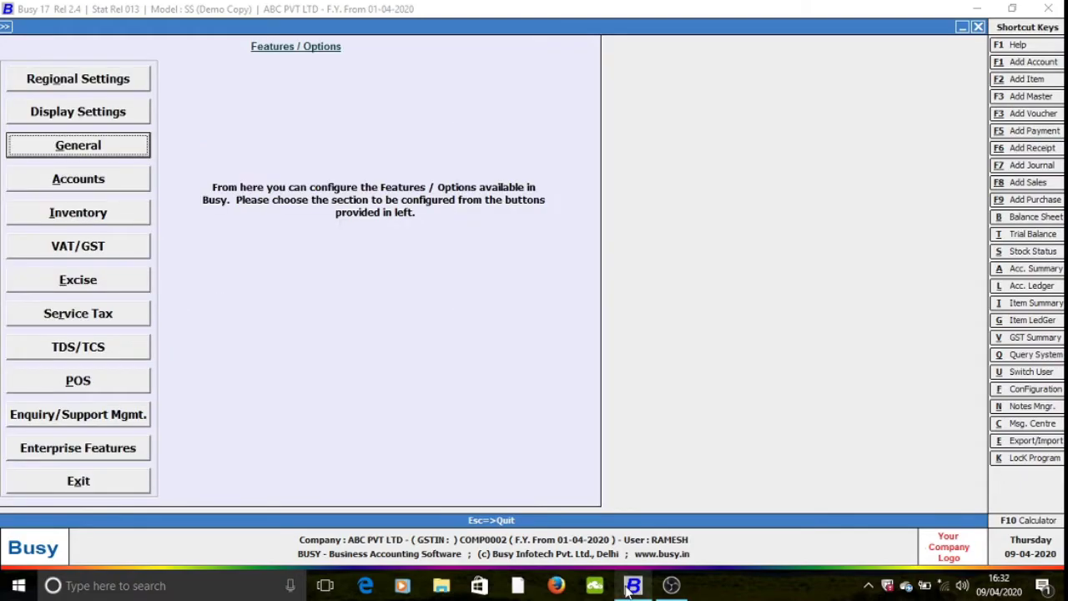
Step: Open the Accounts settings and enable Credit Limits and Targets
key("Down")
key("Up")
key("Down")
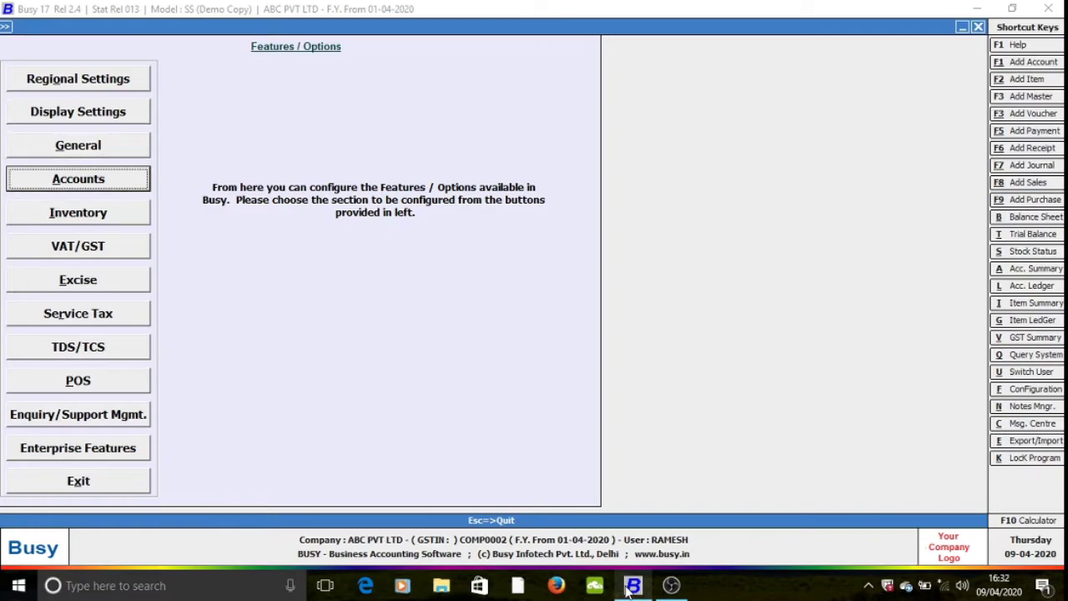
key("Return")
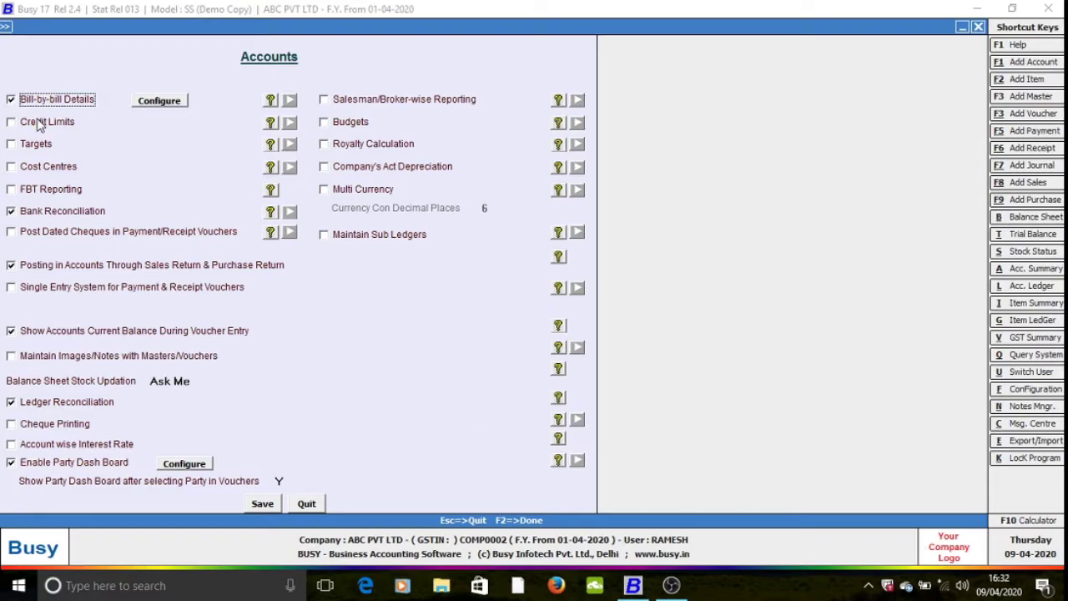
left_click(10, 124)
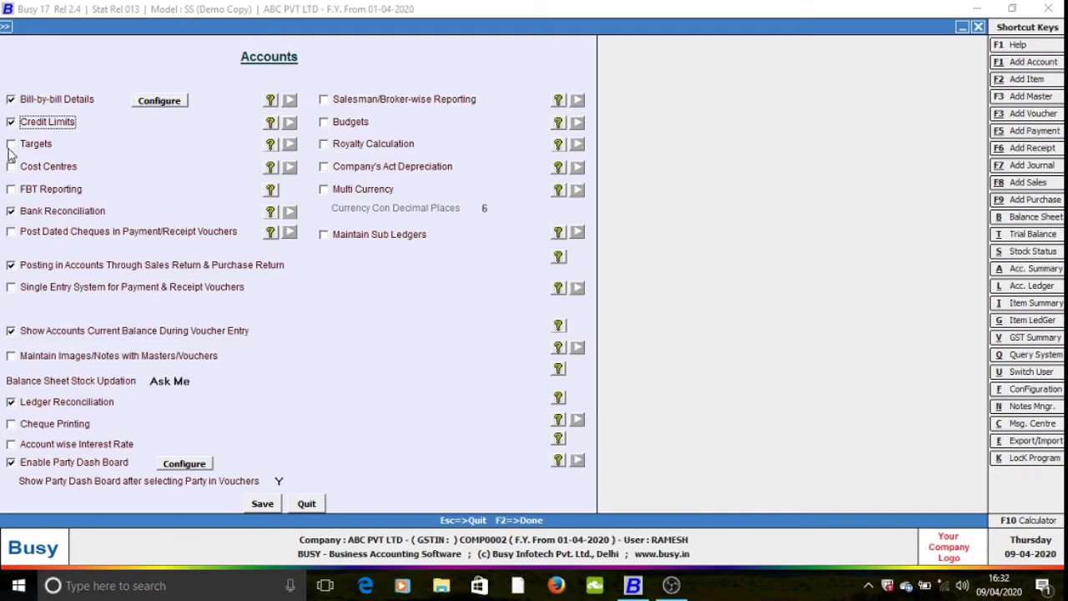
key("Down")
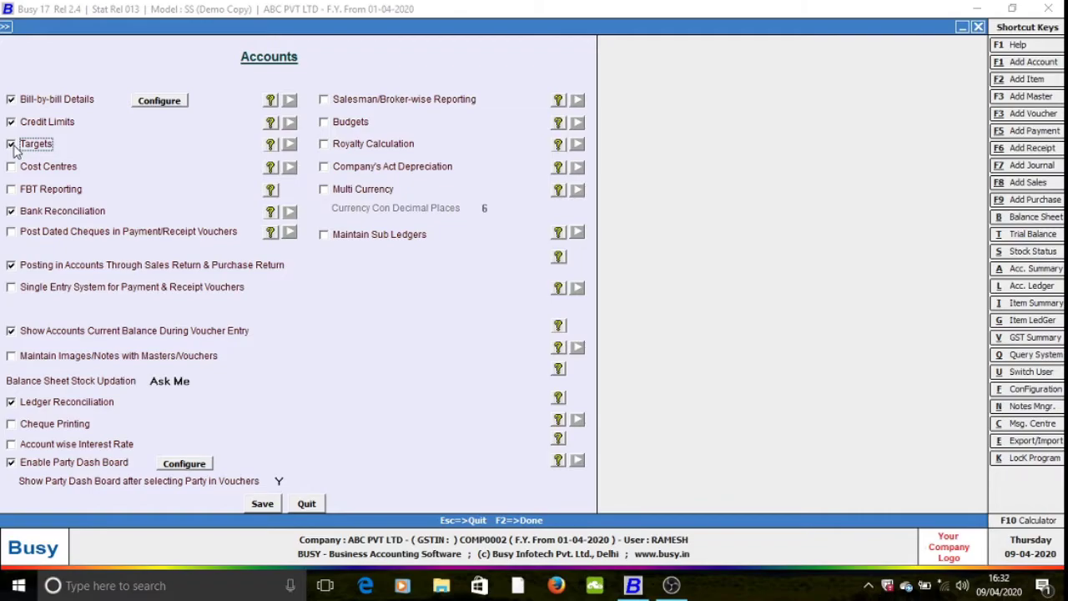
Step: Try the Post Dated Cheques and Single Entry System options for payment and receipt vouchers, and turn both off again
left_click(10, 213)
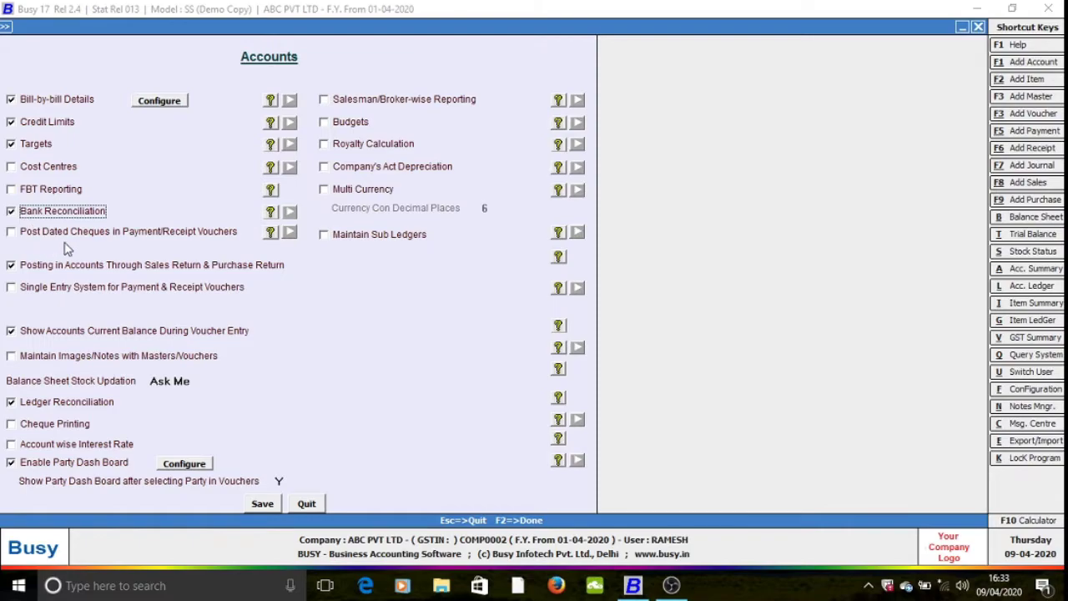
left_click(10, 233)
left_click(11, 237)
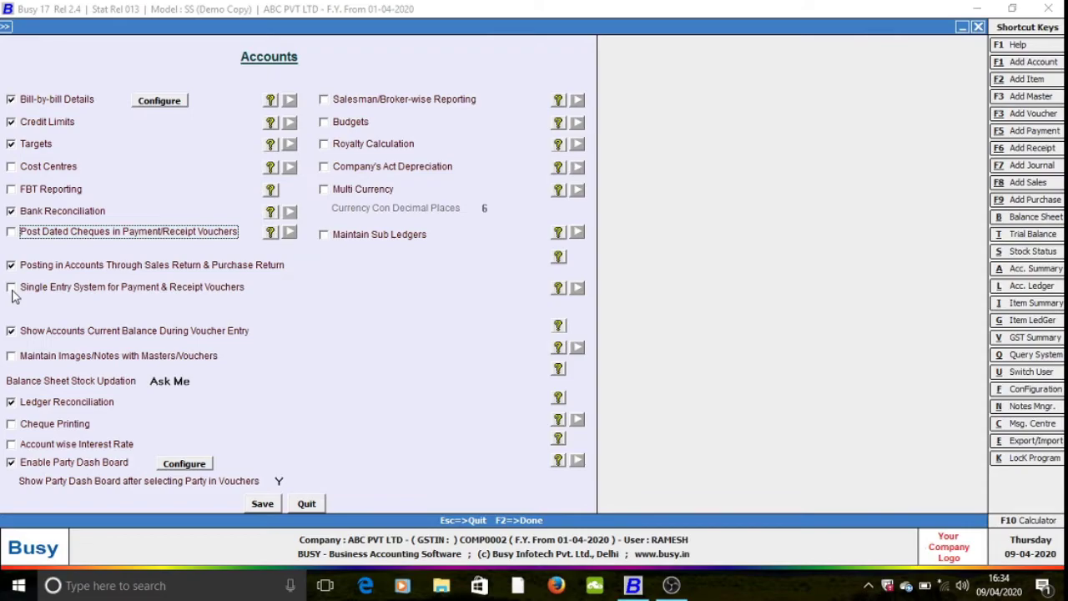
left_click(11, 291)
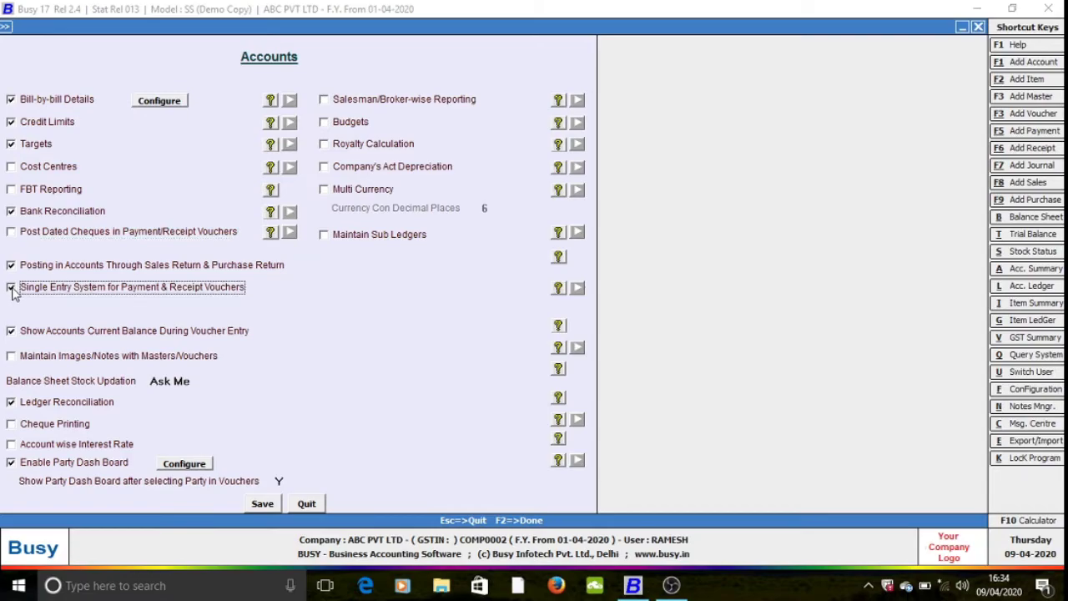
left_click(12, 289)
Step: Enable Cheque Printing, view the Party Dash Board configuration without changing it, and disable the Party Dash Board
left_click(12, 424)
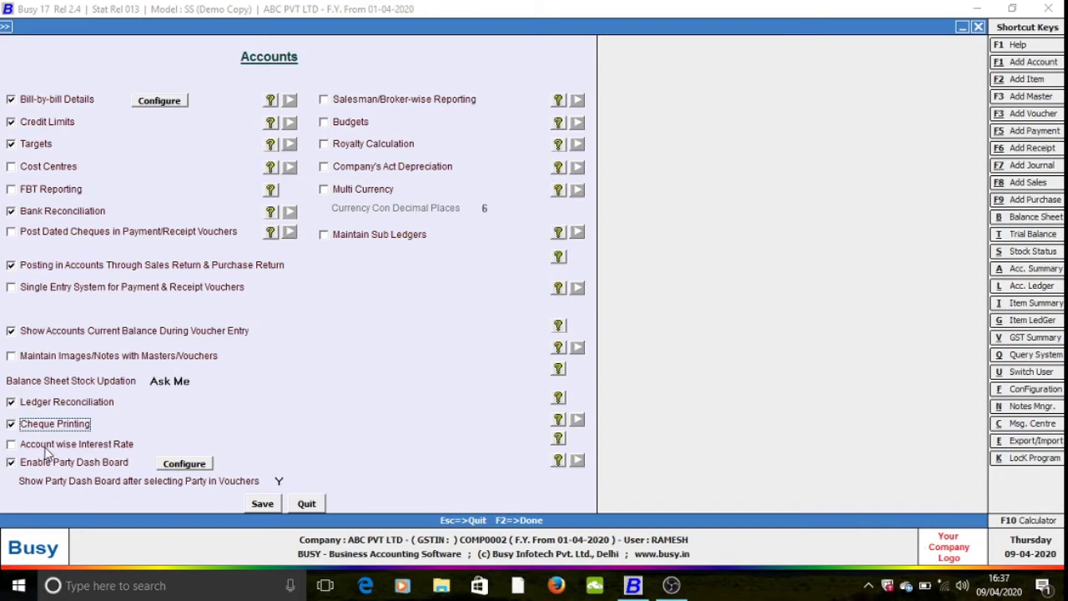
left_click(15, 450)
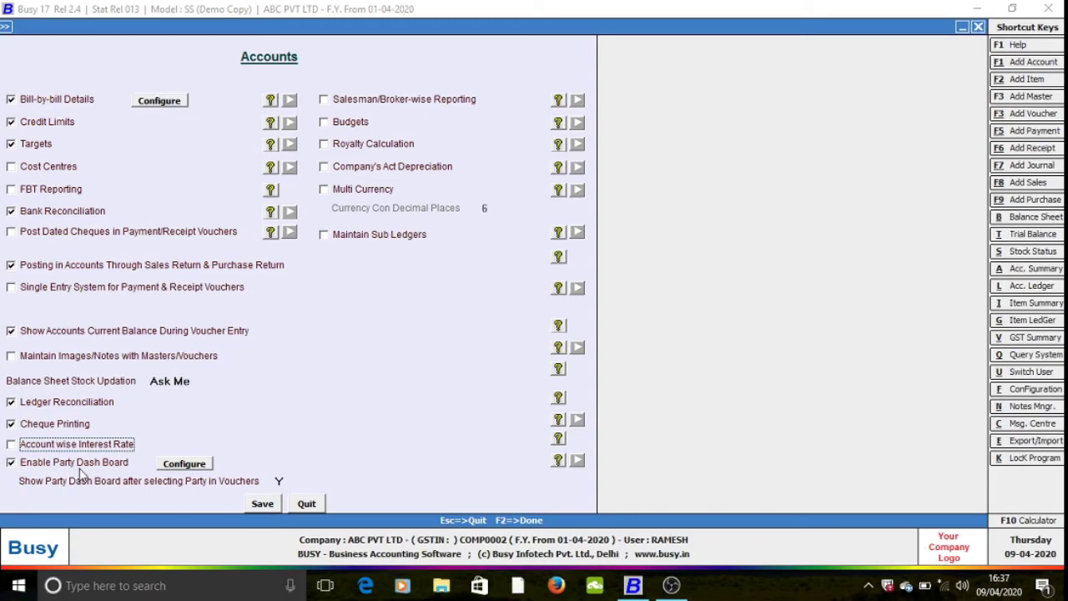
left_click(190, 469)
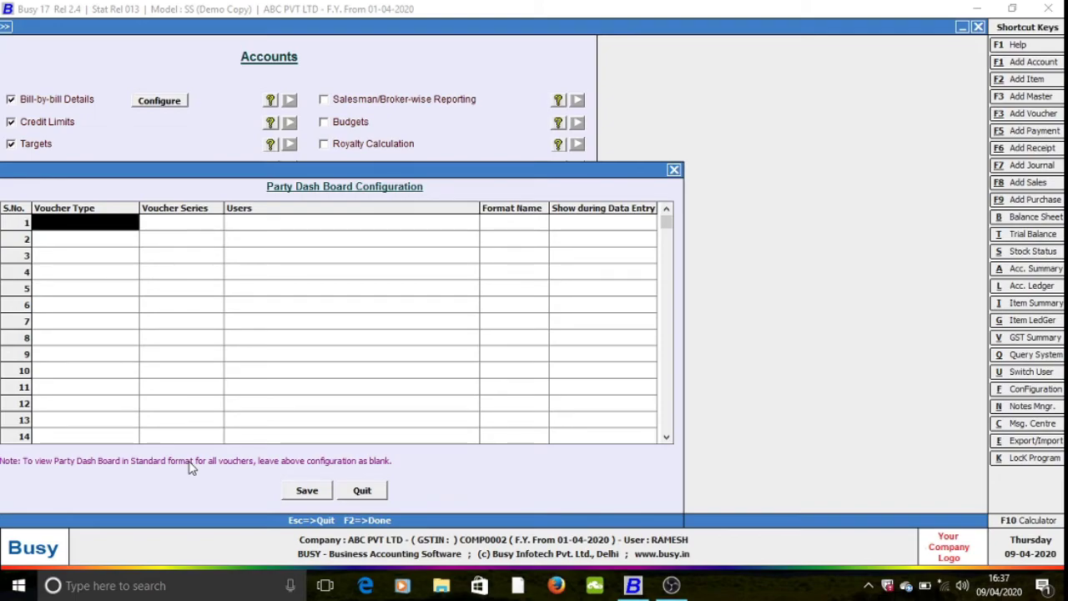
key("Escape")
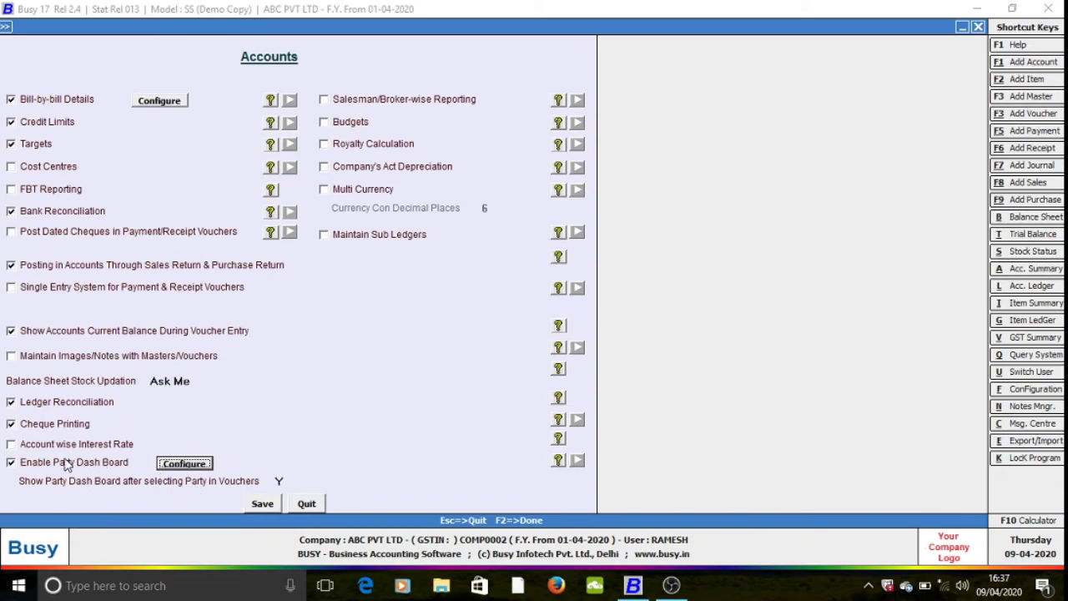
left_click(11, 464)
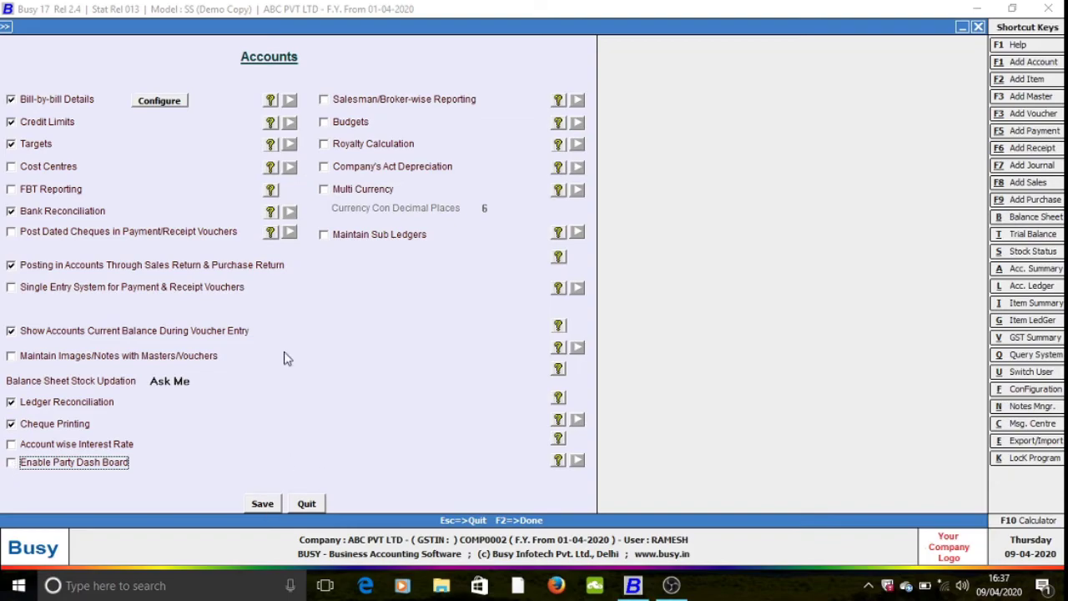
Step: Try Salesman/Broker-wise Reporting with Payment, Receipt, all-accounts commission, separate commission per voucher and posting in accounts, and turn the reporting off again
left_click(323, 101)
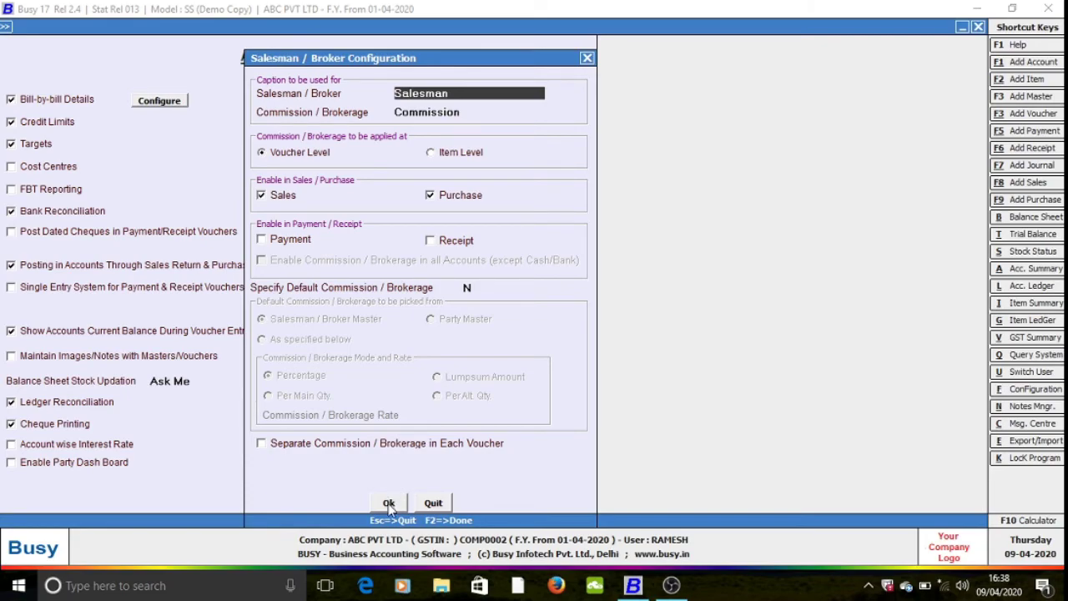
left_click(267, 241)
left_click(455, 244)
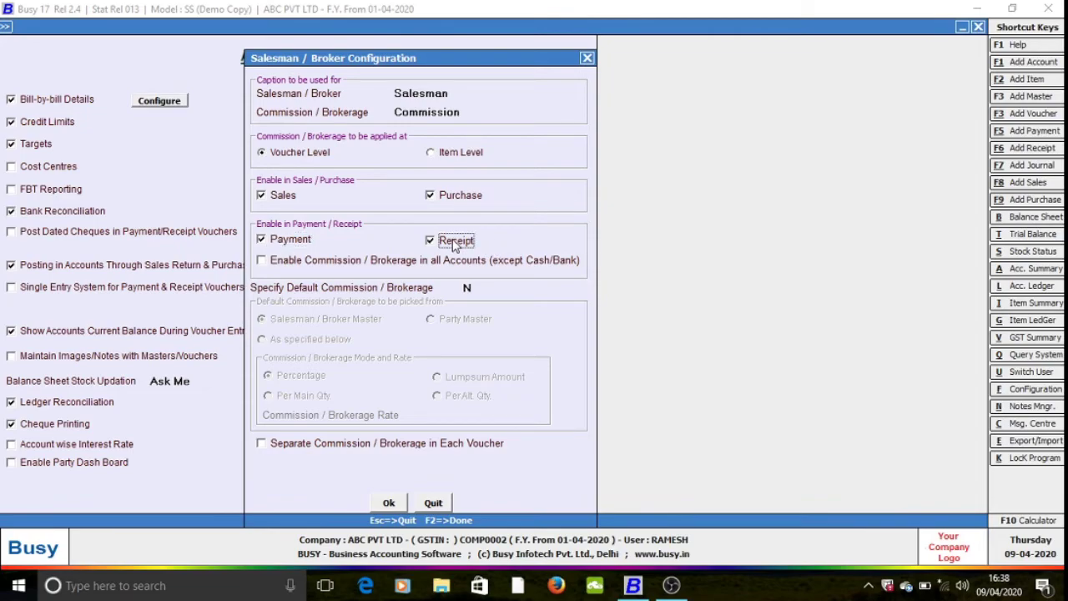
left_click(262, 262)
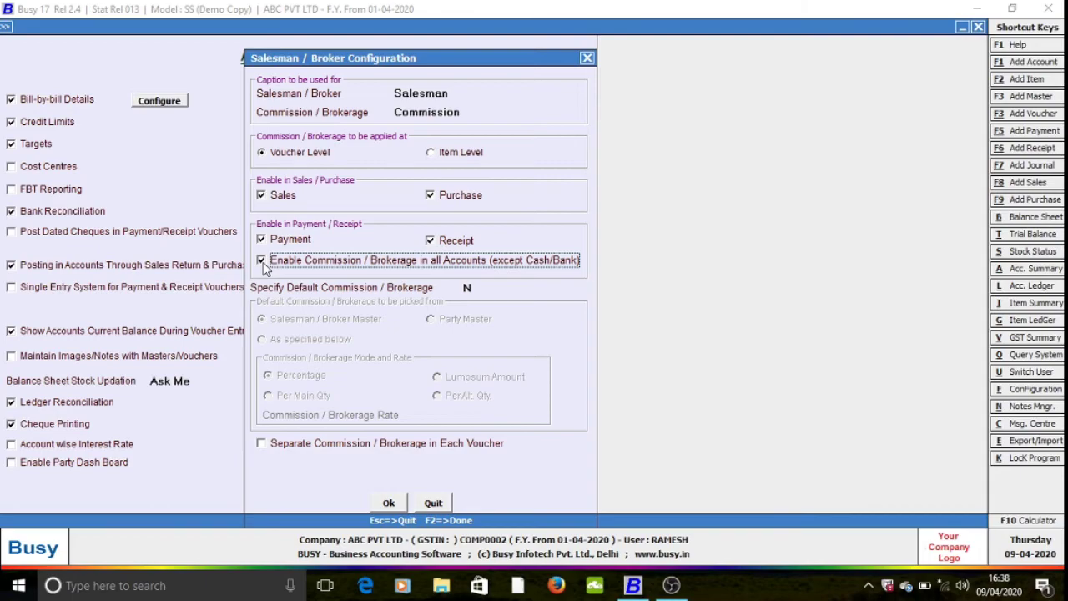
left_click(261, 443)
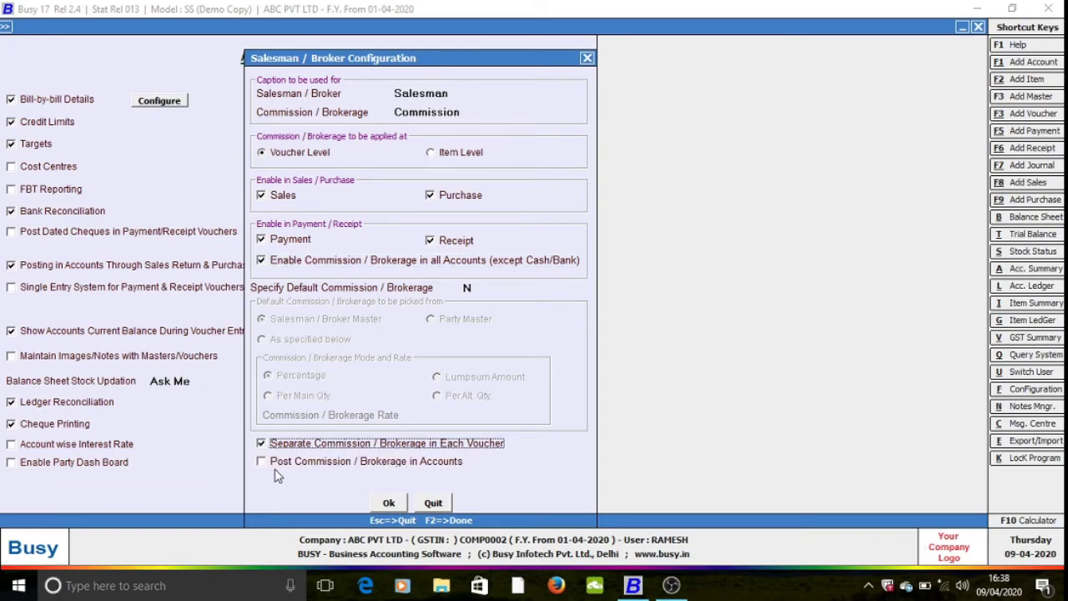
left_click(261, 464)
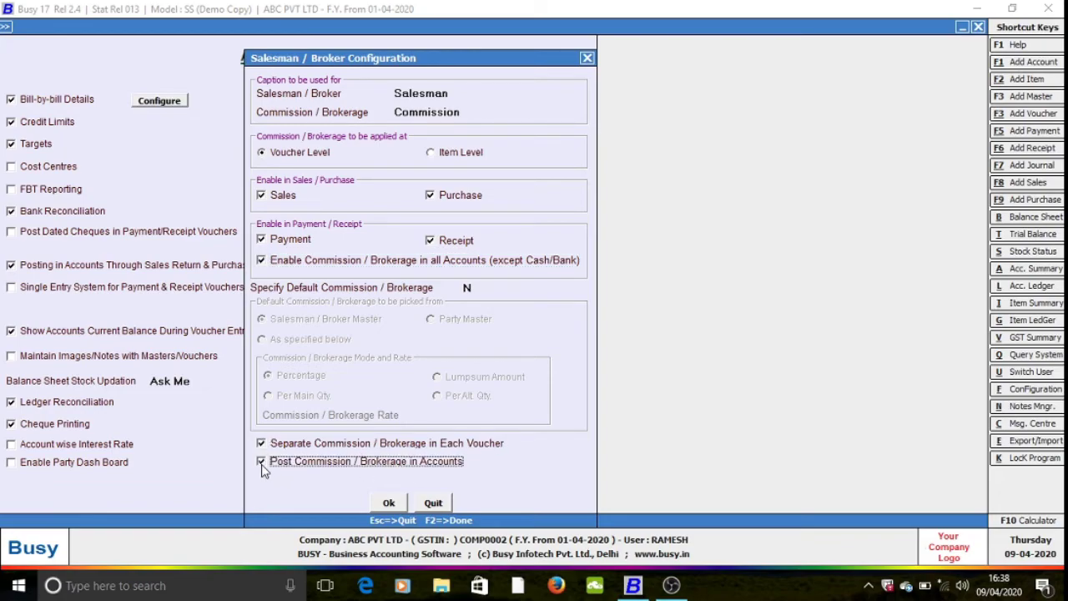
left_click(389, 503)
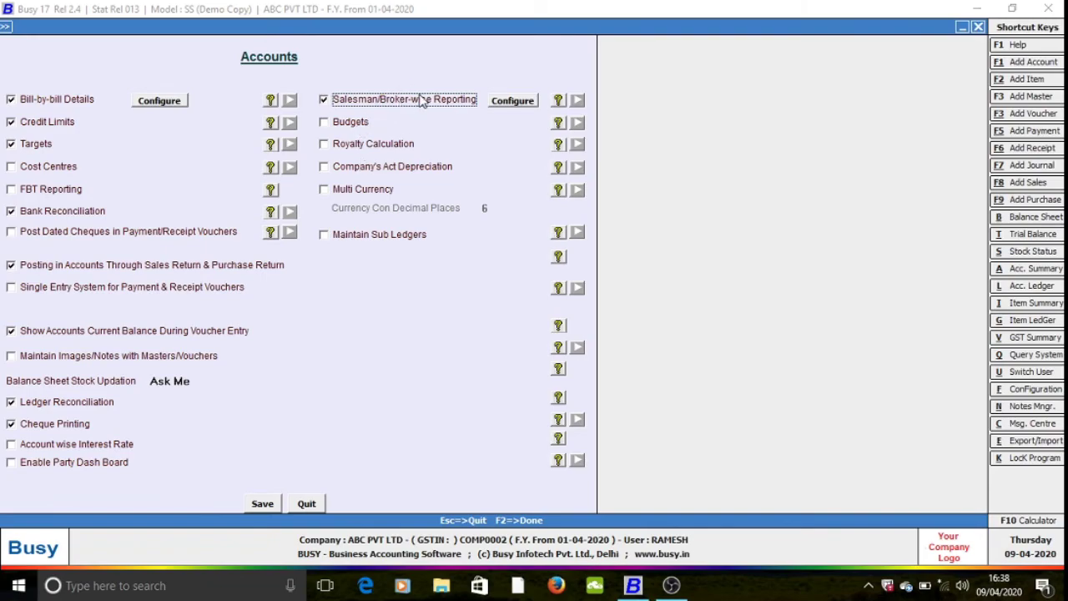
left_click(325, 101)
Step: Enable Multi Currency with 6 currency conversion decimal places and save the Accounts settings
left_click(325, 192)
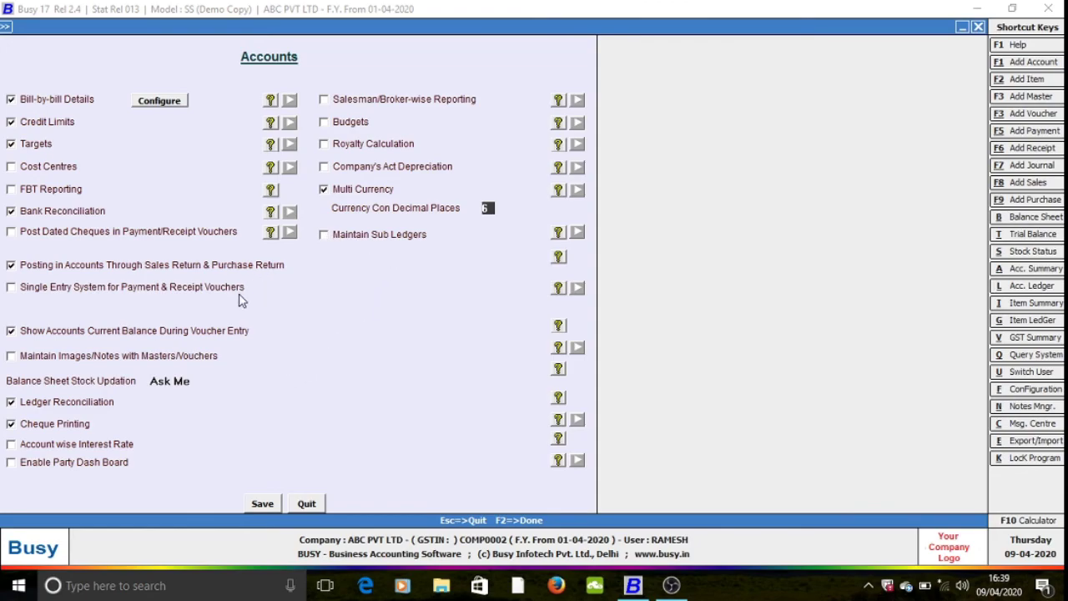
left_click(263, 504)
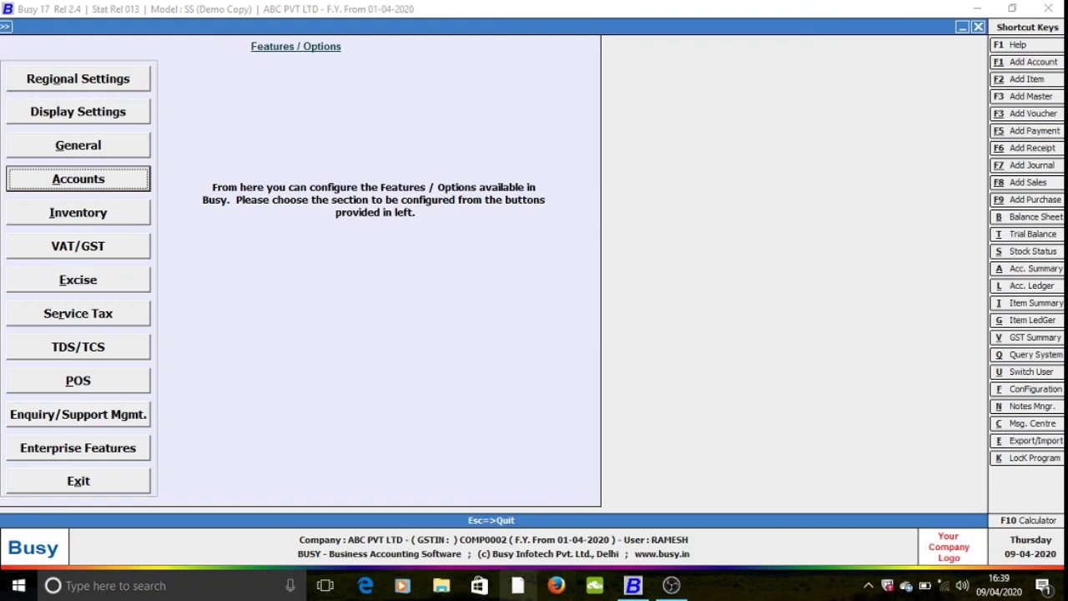
left_click(673, 586)
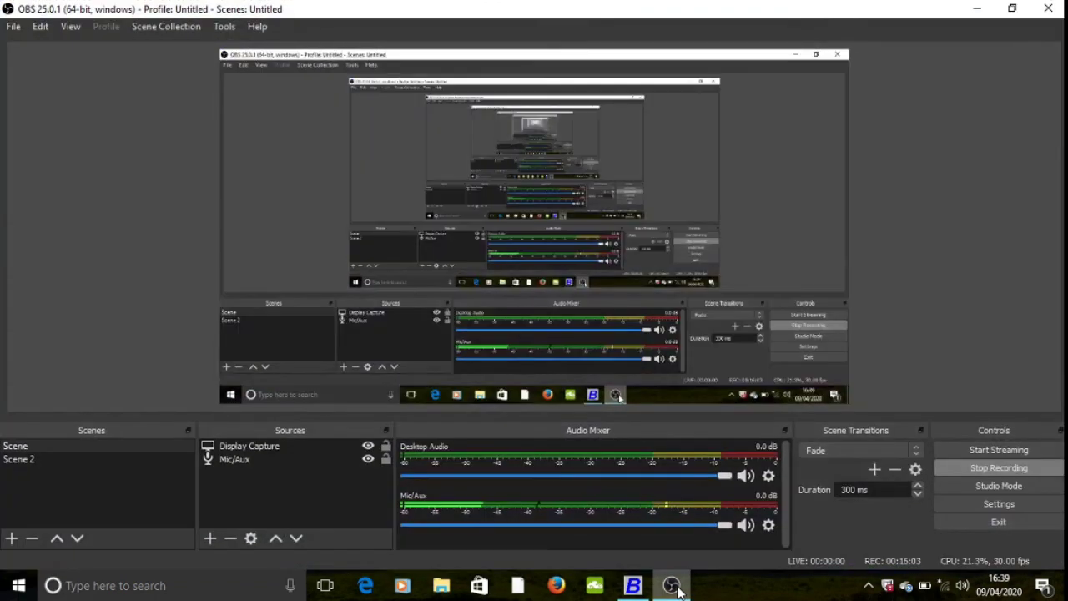